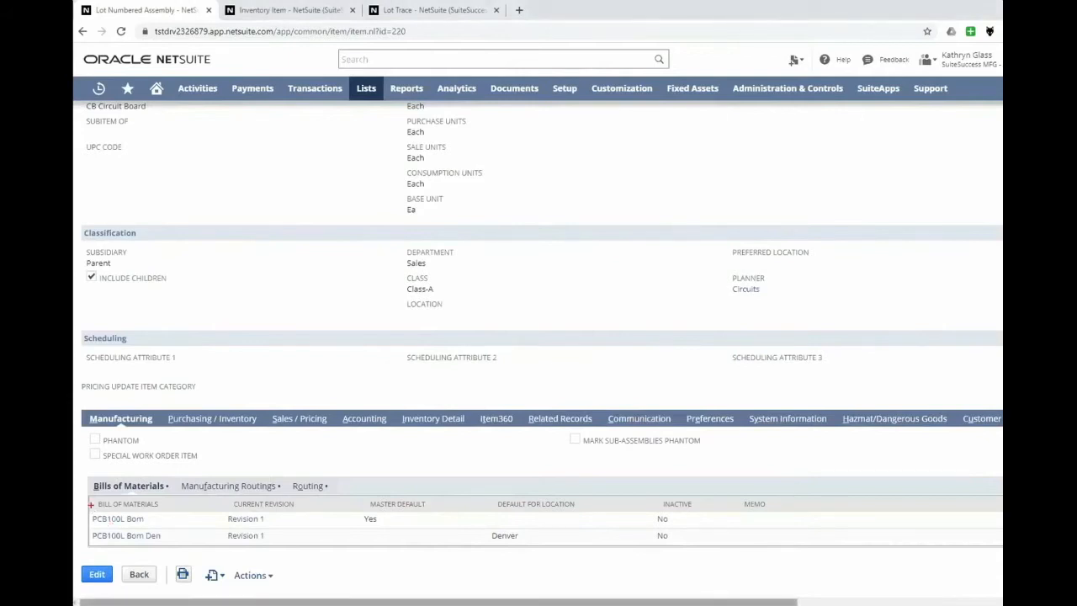
Review the assembly's bills of materials, including their current revisions, master default and default location.
drag(84, 506, 164, 539)
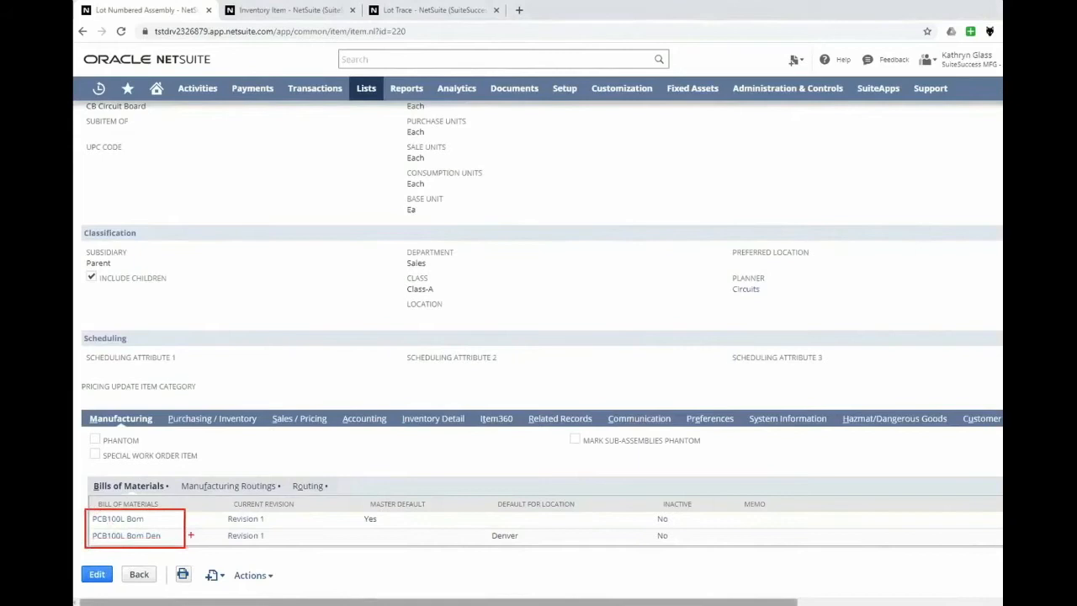
drag(205, 508, 301, 545)
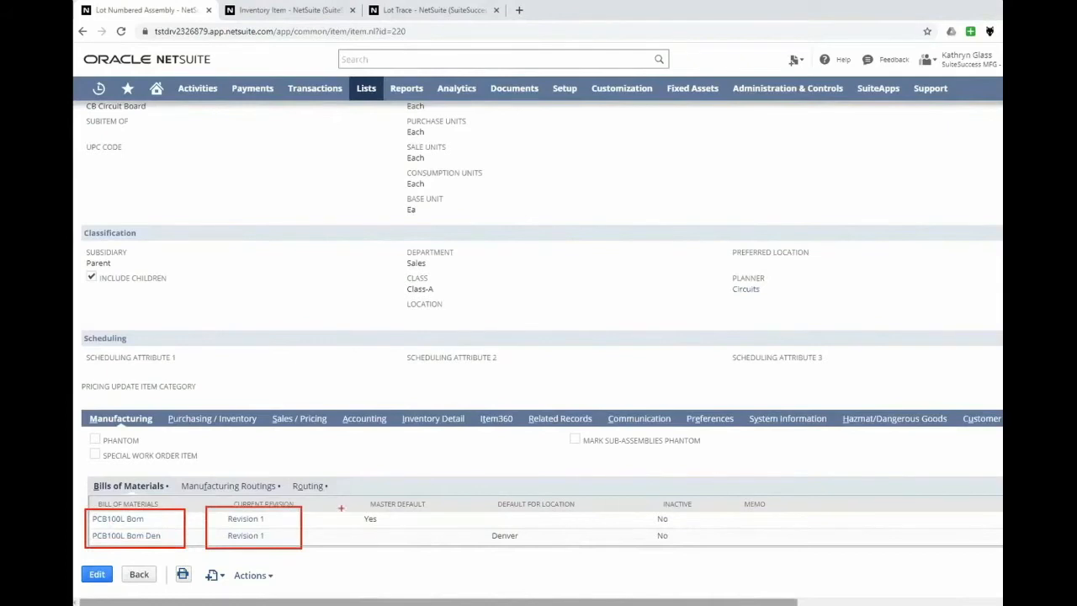
drag(346, 496, 444, 526)
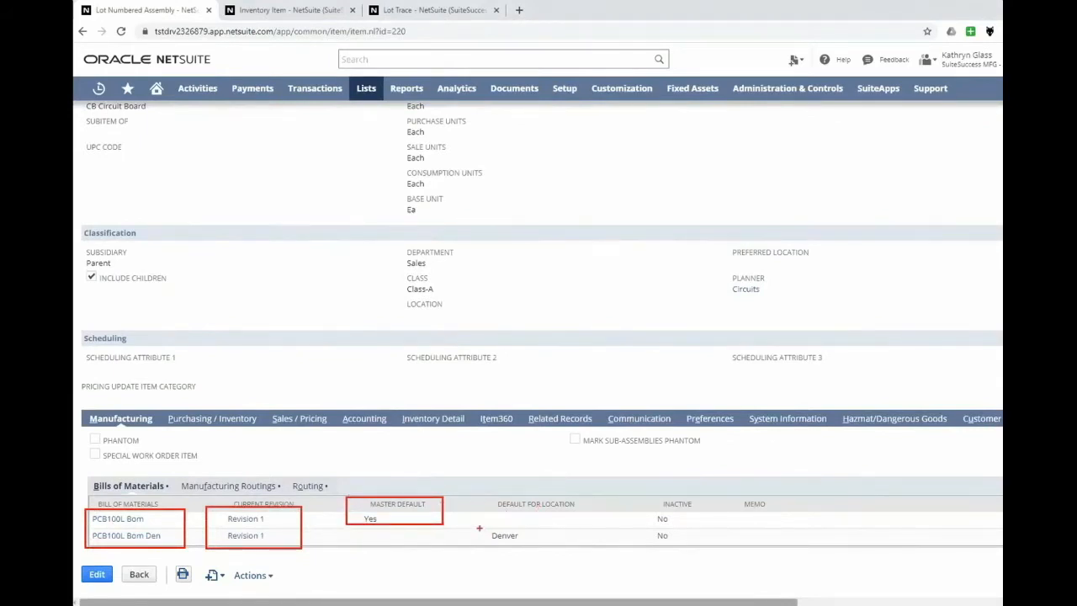
drag(479, 527, 545, 550)
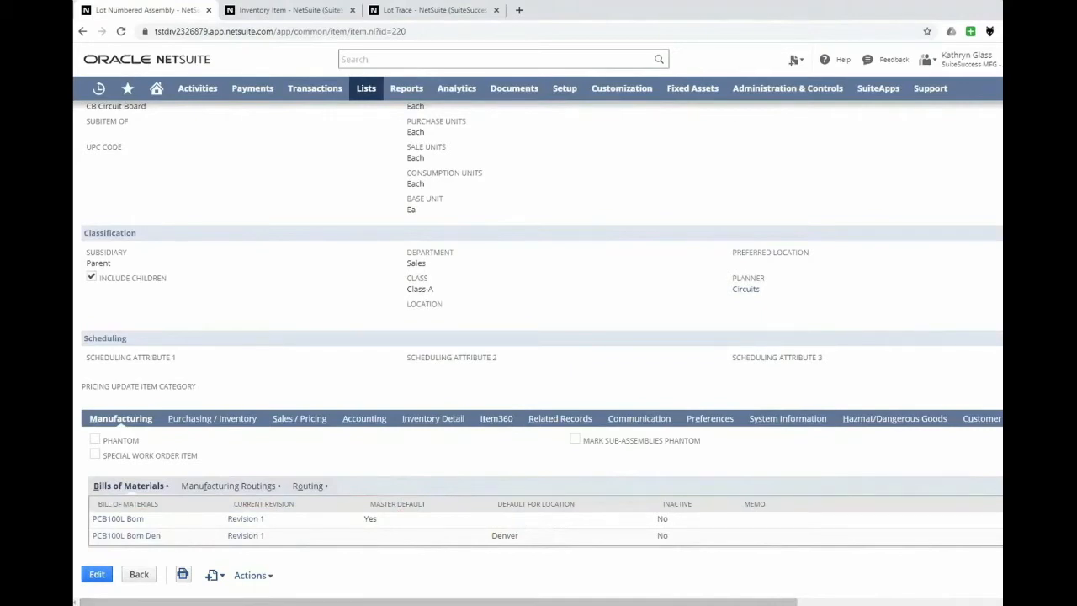
Examine the build point, preferred stock level, lead time and safety stock level per location in the item's purchasing and inventory details.
click(208, 425)
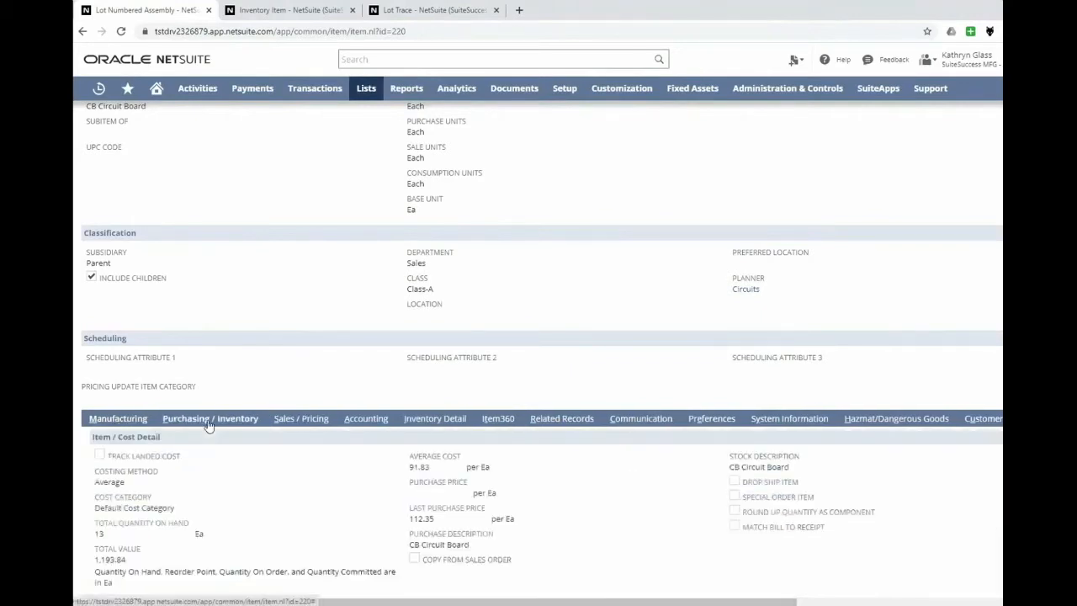
scroll(208, 425, down, 4)
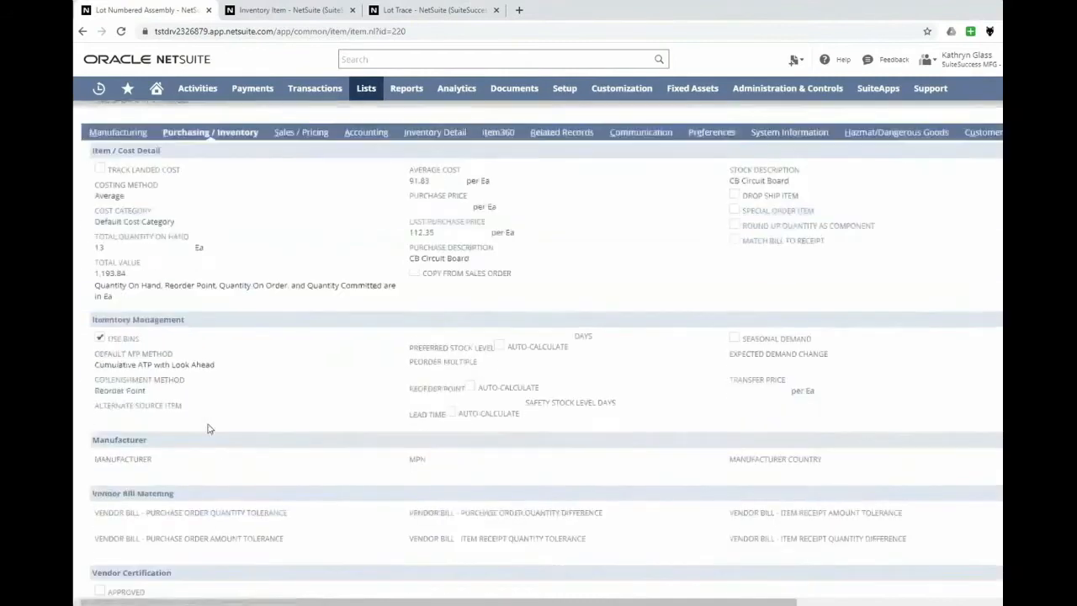
scroll(208, 428, down, 1)
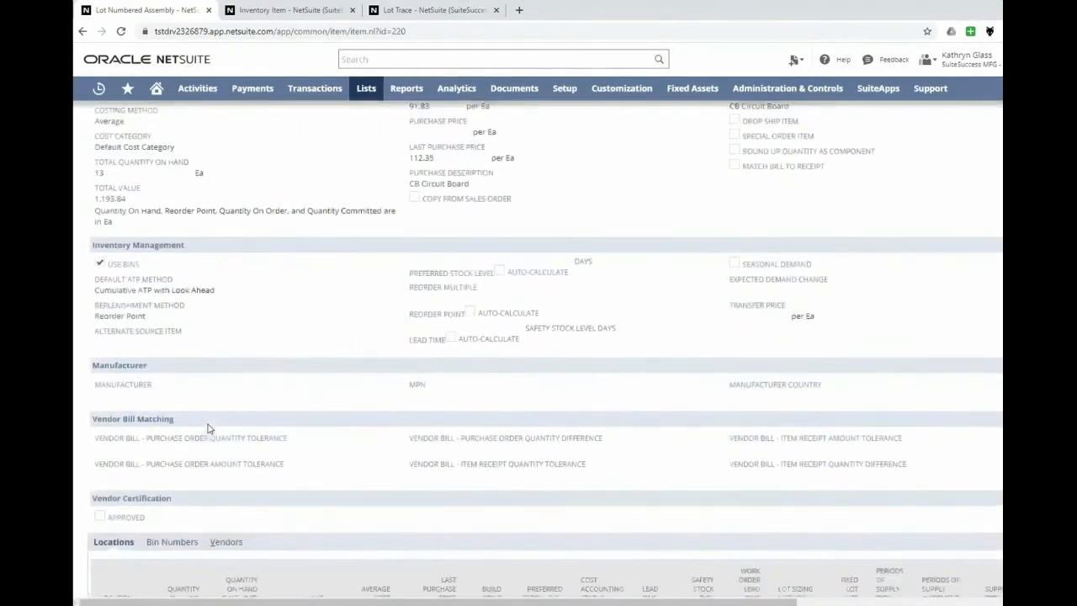
scroll(208, 428, down, 2)
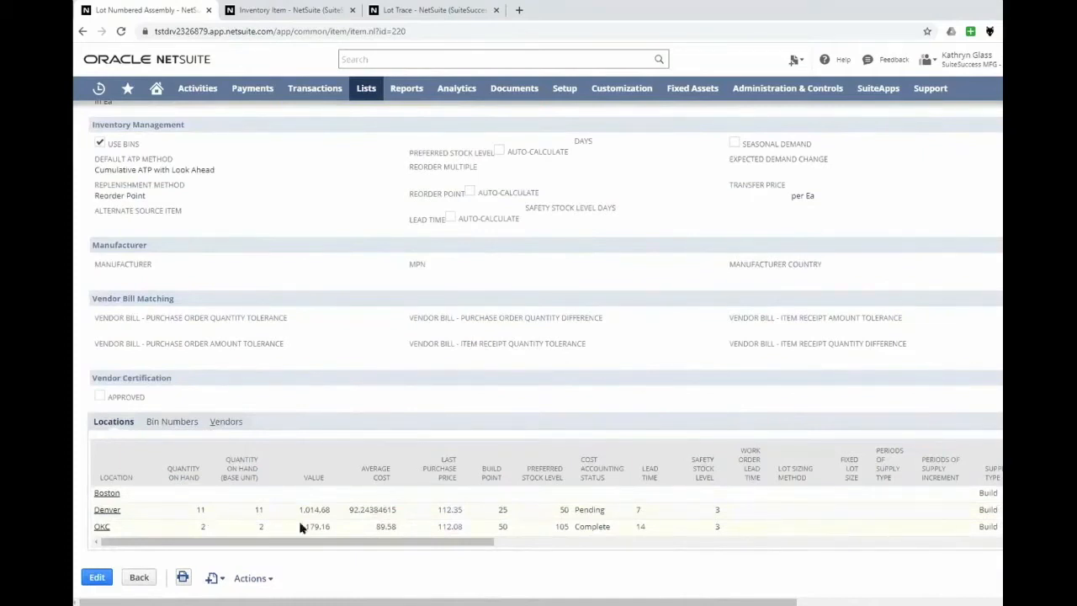
scroll(300, 523, down, 1)
drag(310, 539, 392, 539)
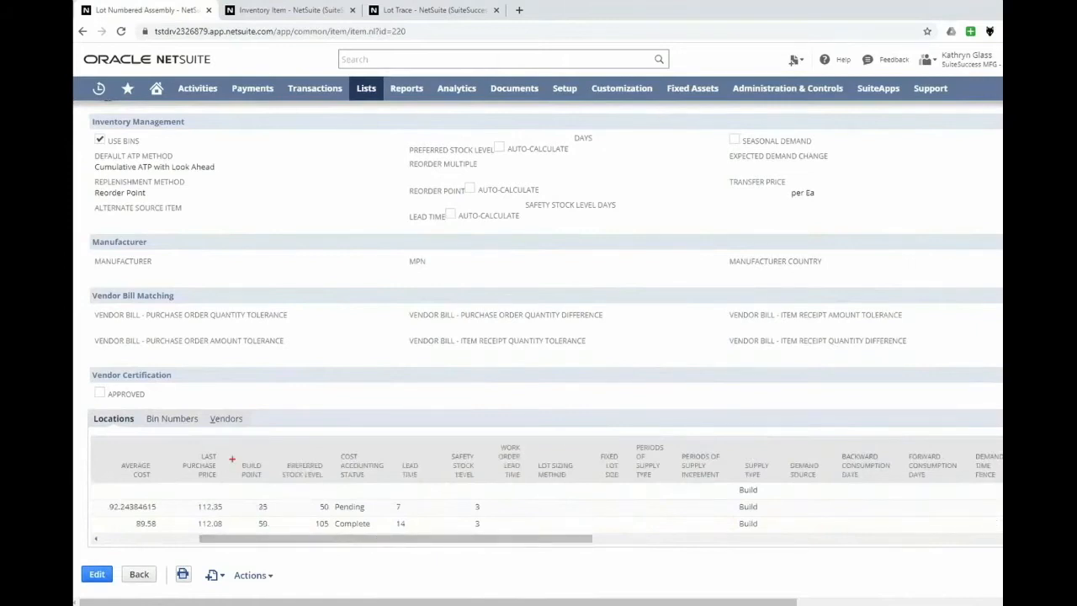
drag(235, 458, 275, 541)
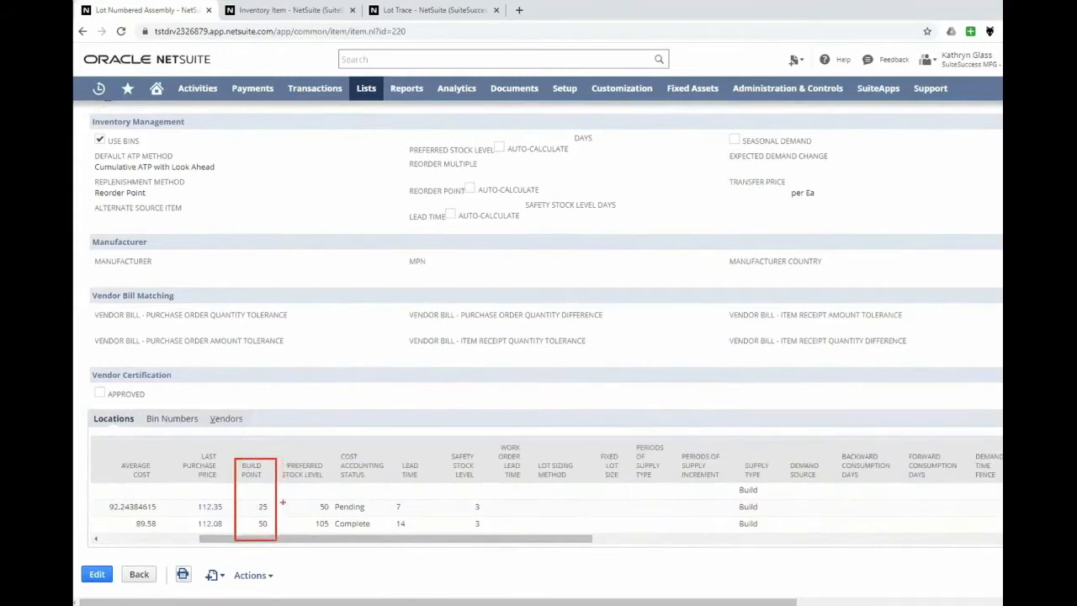
drag(277, 457, 333, 544)
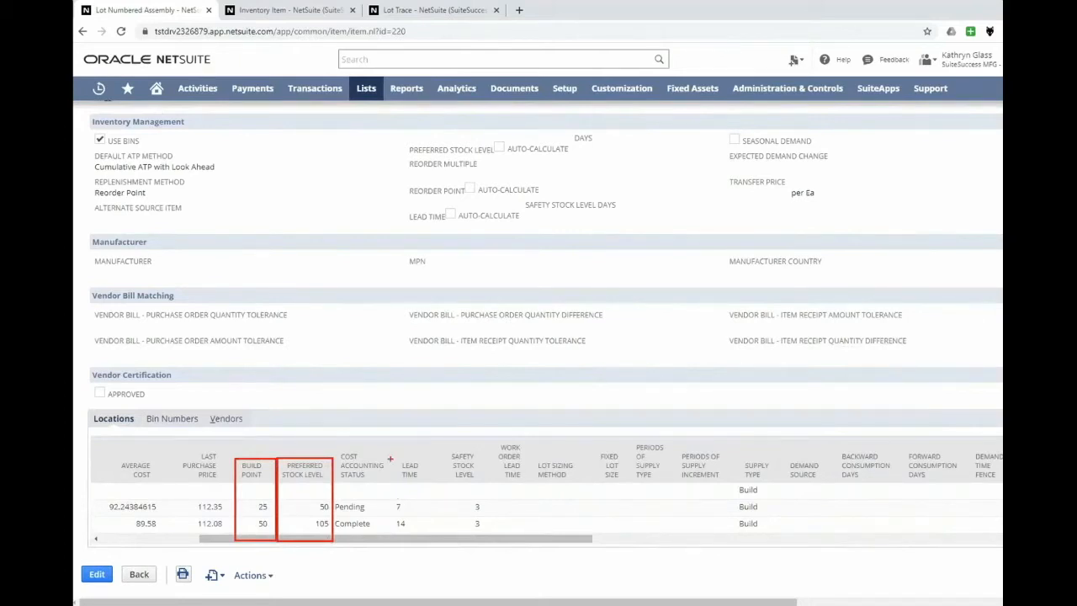
drag(391, 458, 429, 541)
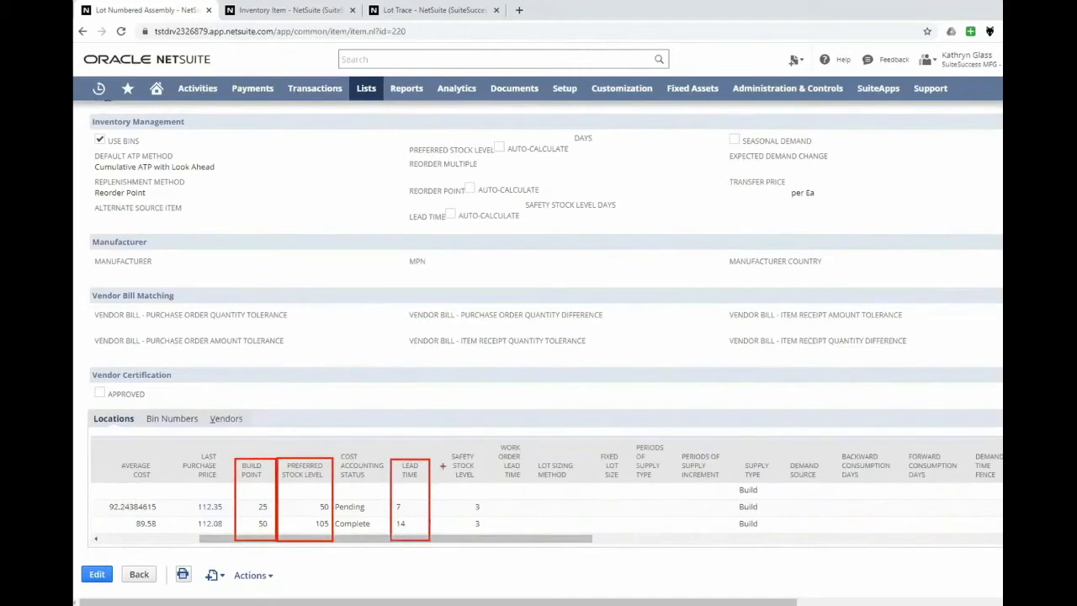
mouse_move(440, 451)
mouse_down()
mouse_move(468, 471)
mouse_move(489, 541)
mouse_up()
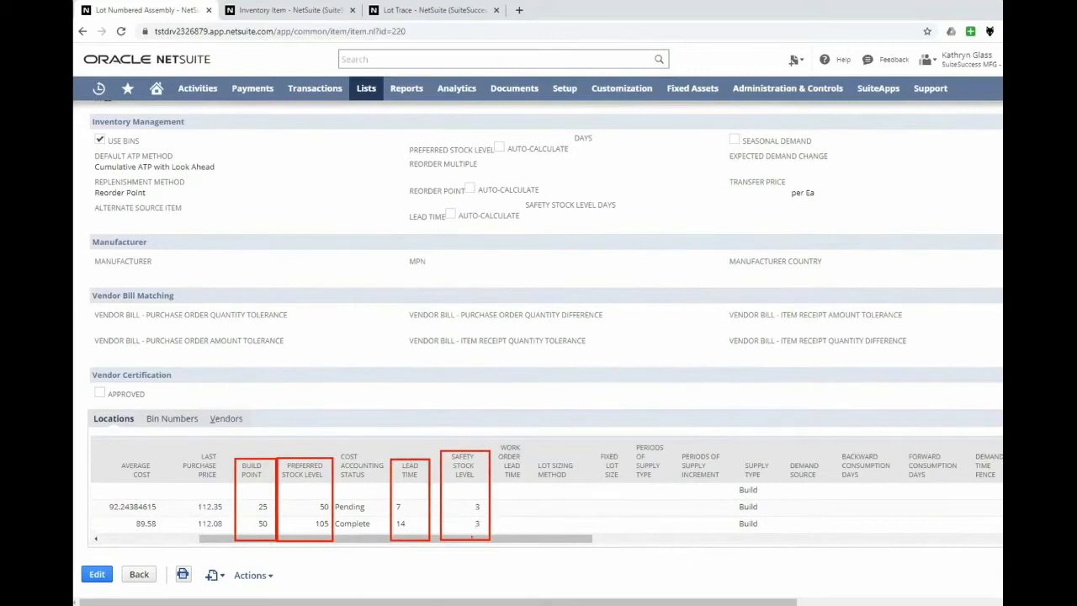
key(Escape)
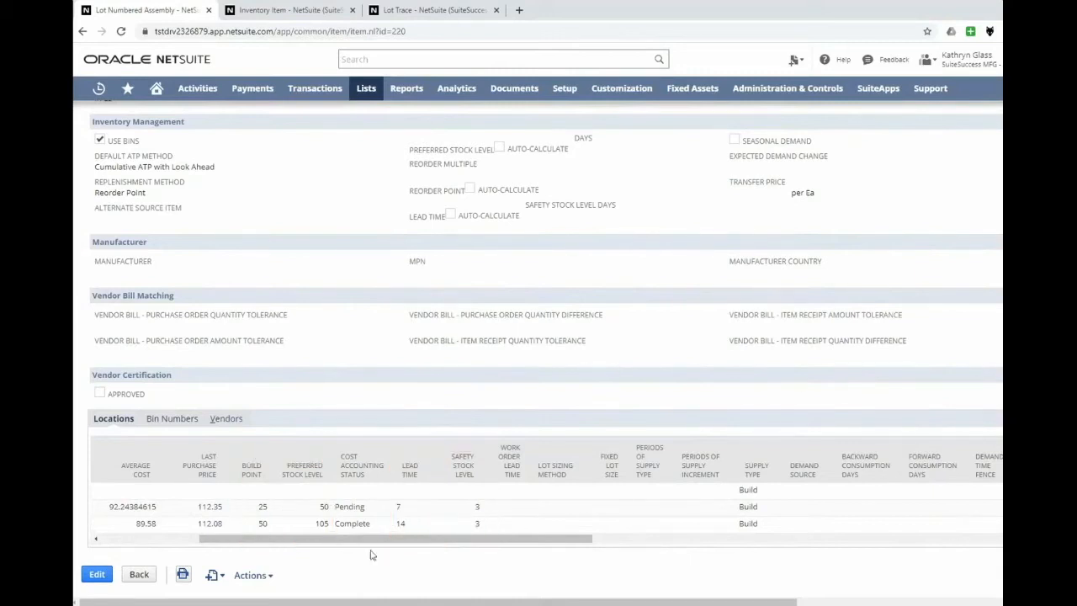
Examine the next count date, count interval and classification for each location of the circuit board.
drag(366, 544, 862, 585)
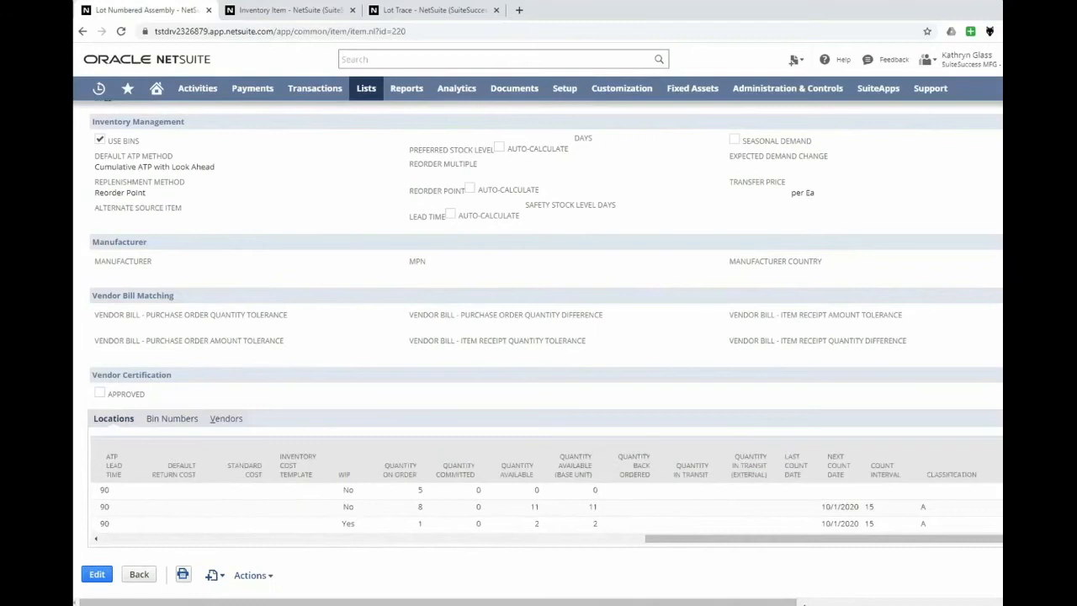
mouse_move(816, 446)
mouse_down()
mouse_move(860, 510)
mouse_move(861, 541)
mouse_up()
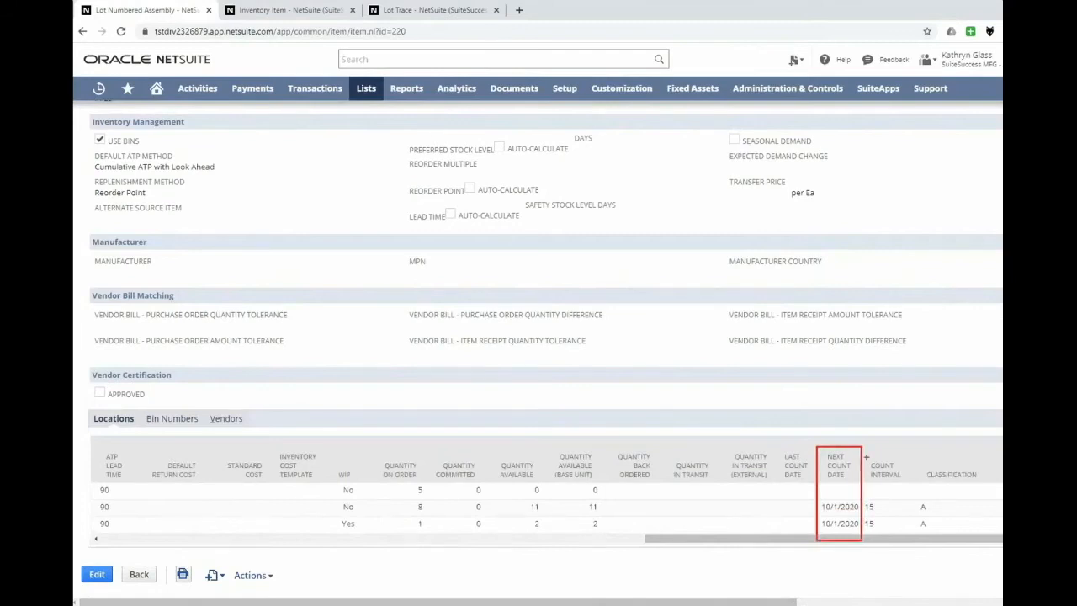
drag(861, 447, 902, 540)
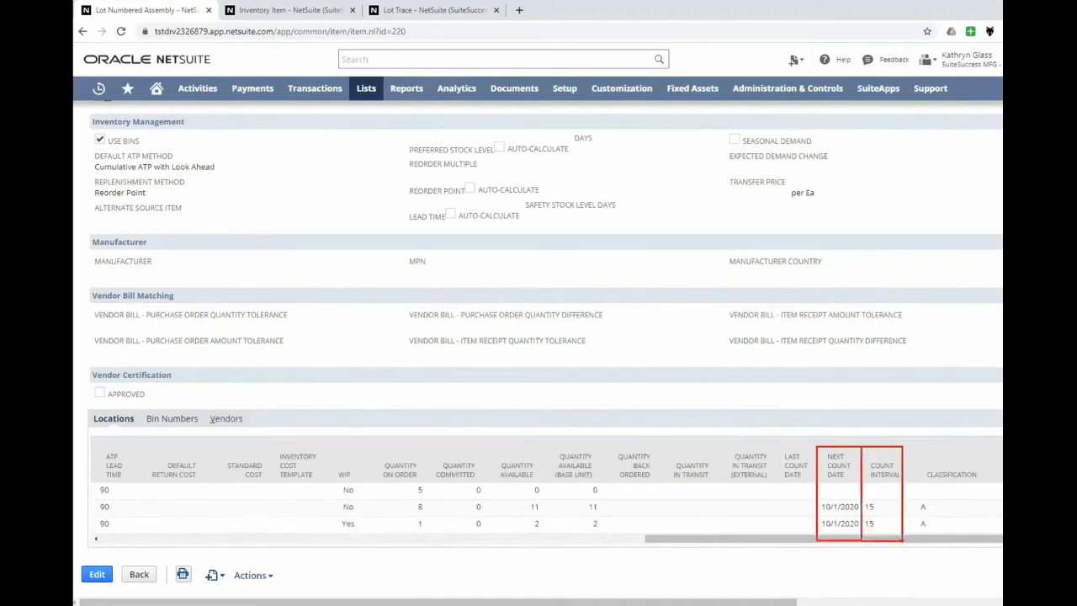
drag(902, 447, 986, 543)
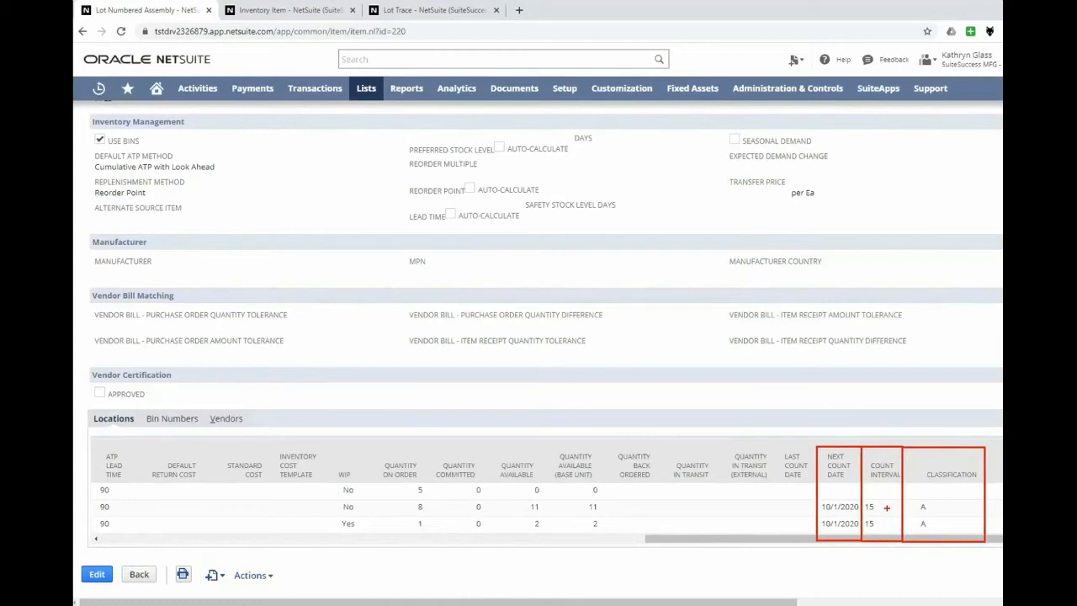
key(Escape)
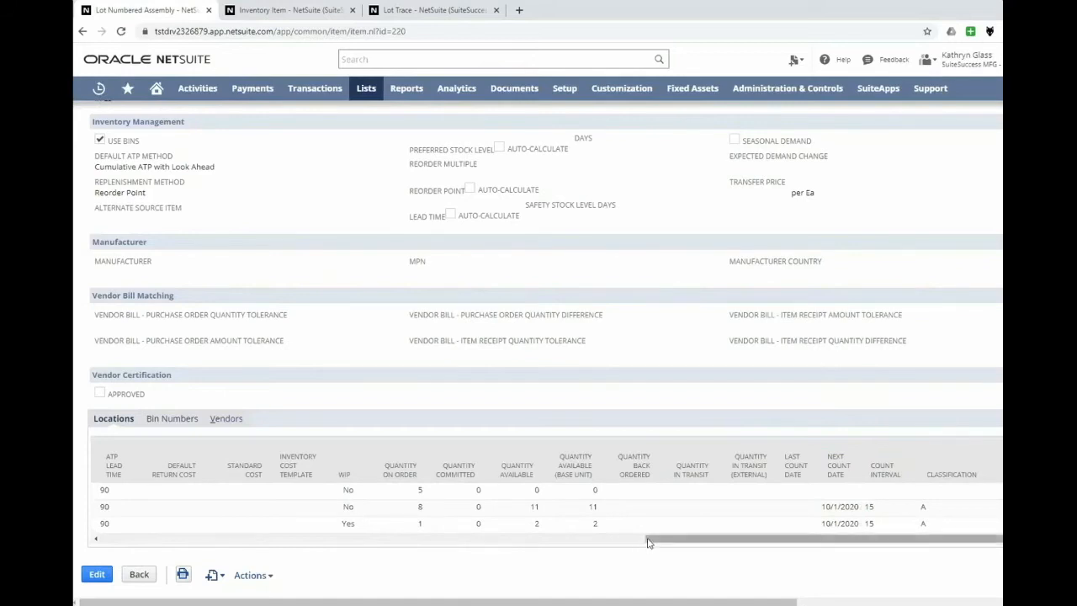
drag(648, 543, 104, 542)
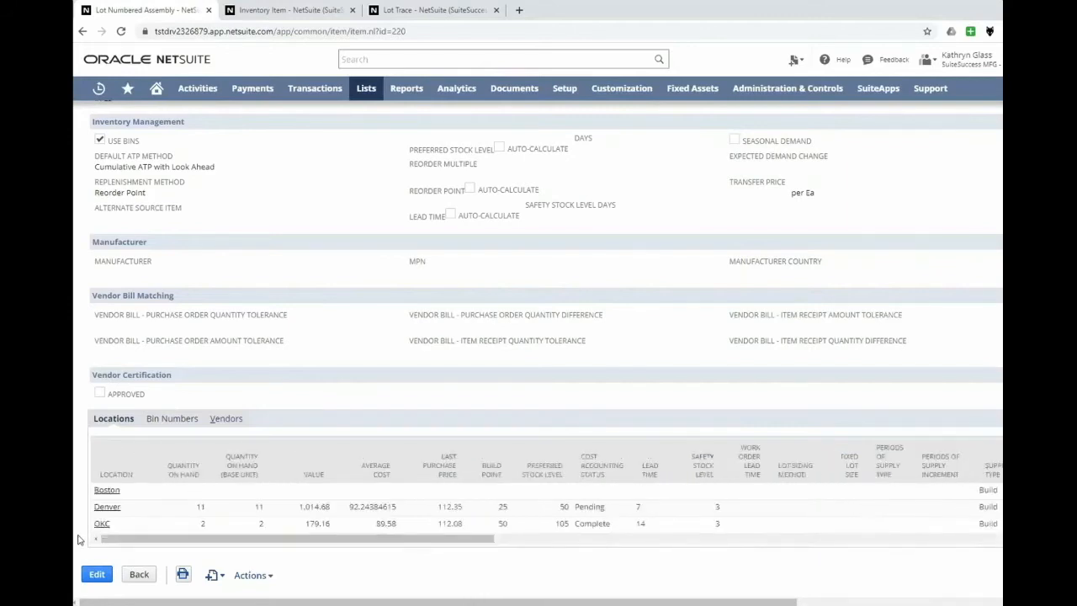
Leave the item record and open the Lot Trace report.
scroll(131, 527, up, 10)
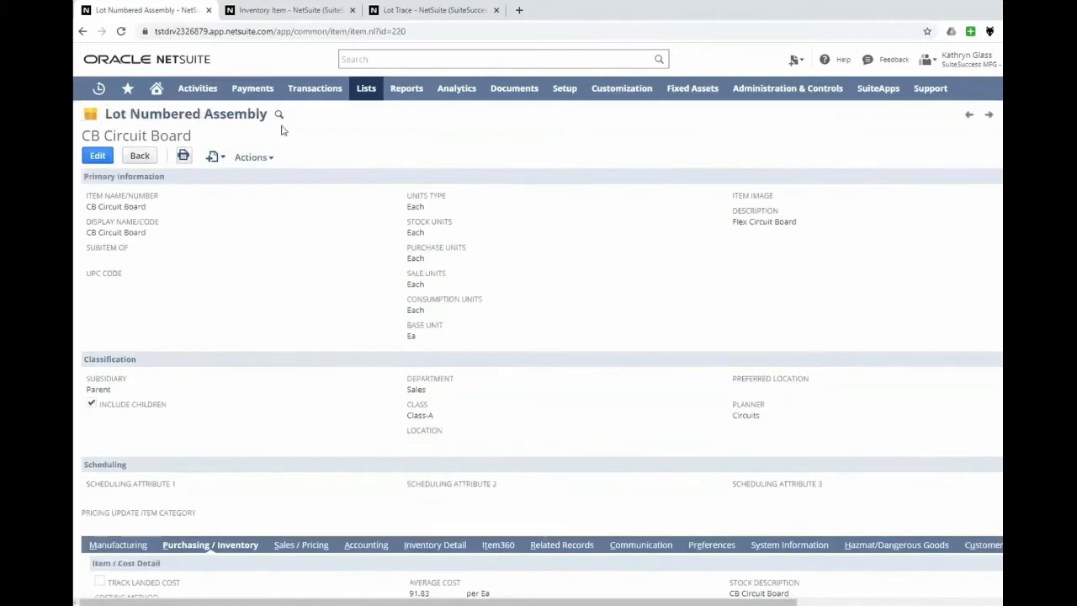
click(405, 97)
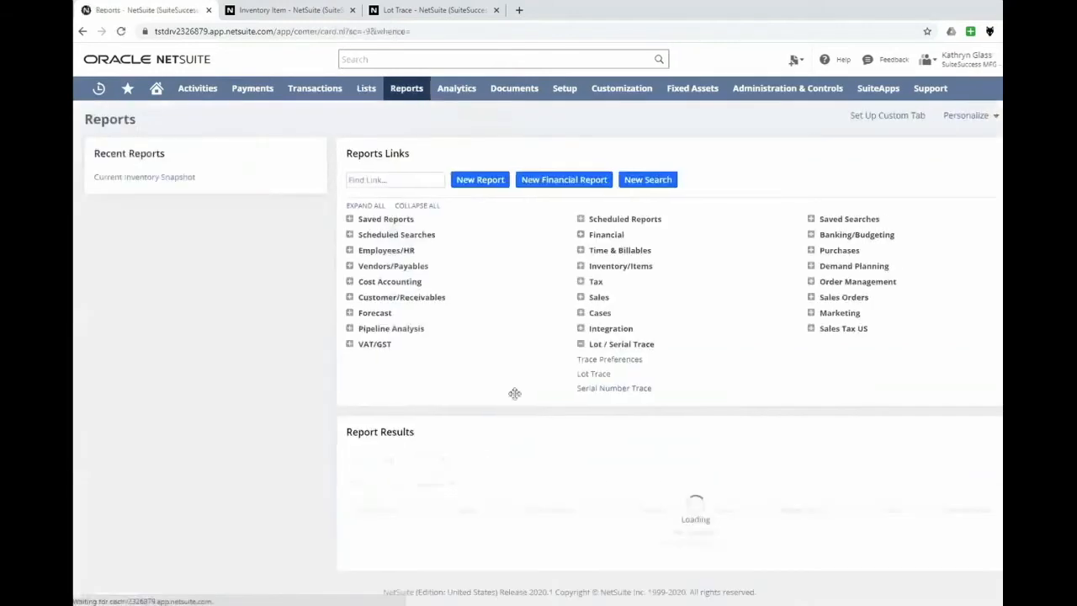
click(594, 375)
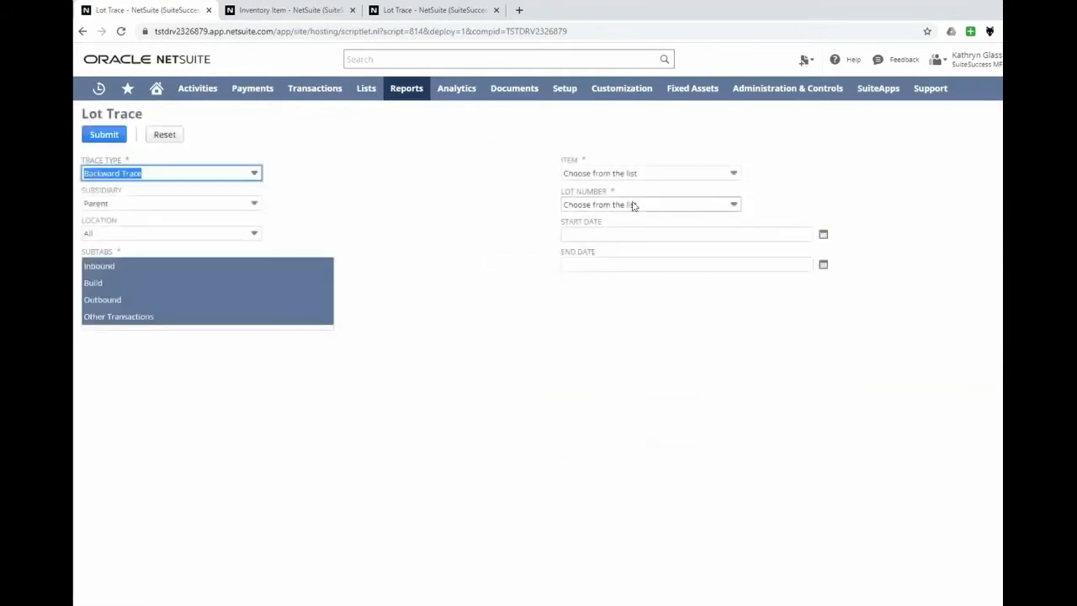
click(635, 205)
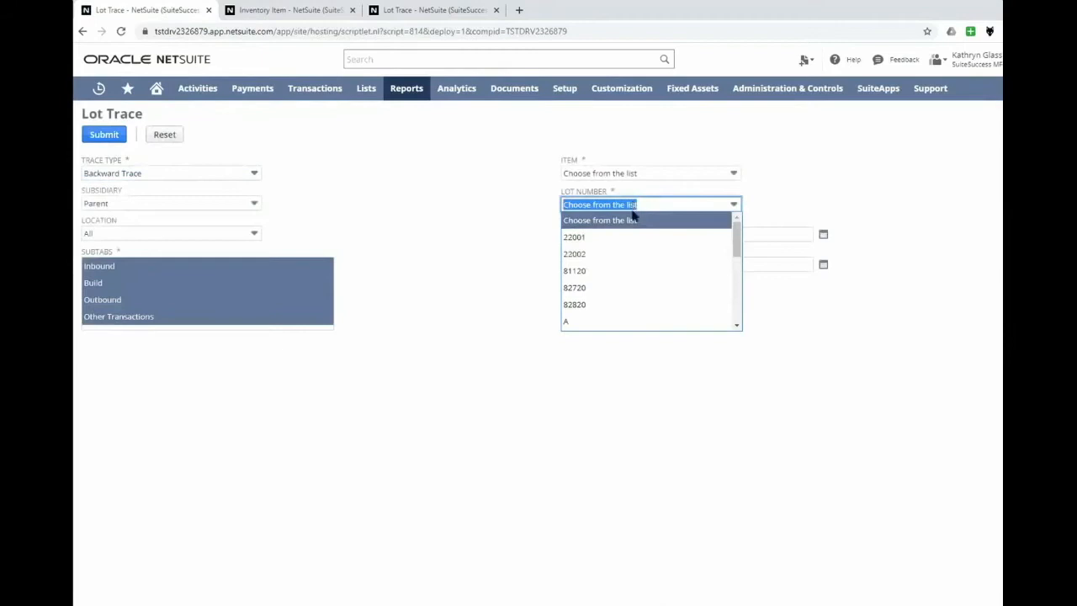
click(626, 271)
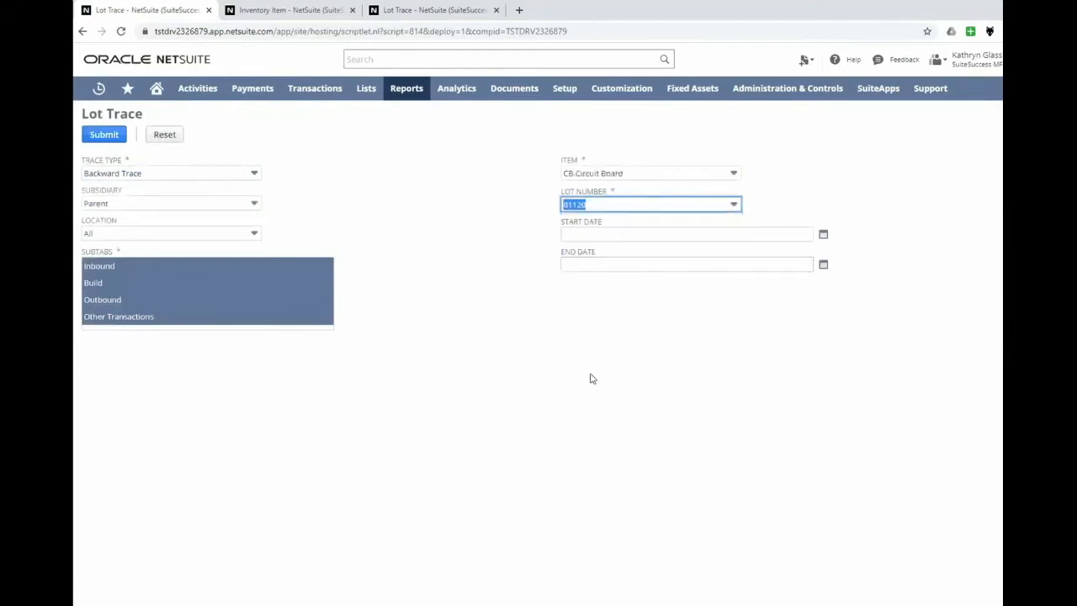
click(523, 349)
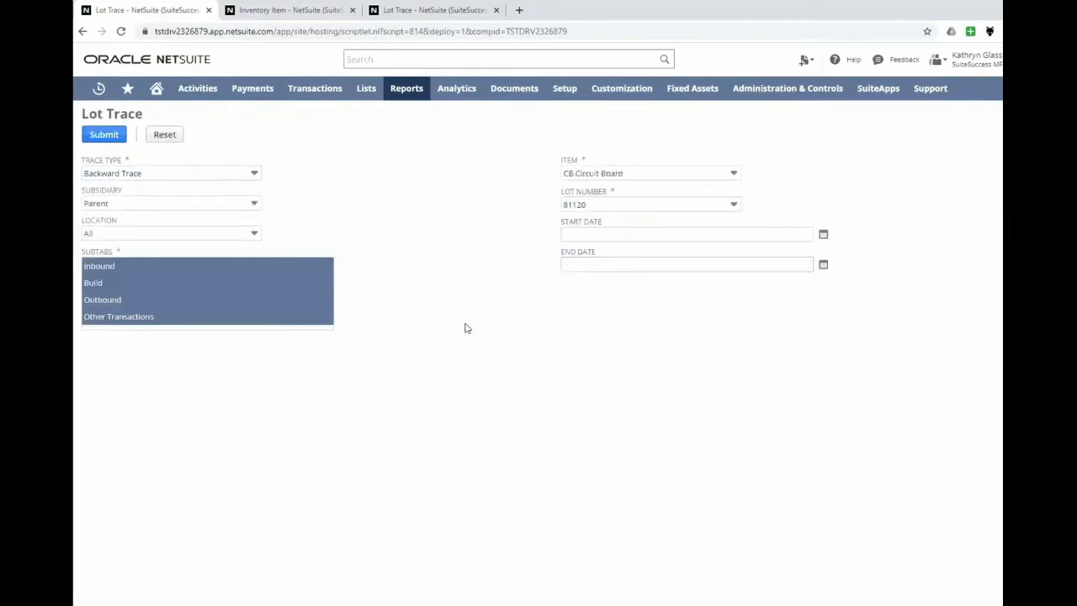
Run a backward lot trace for subsidiary Parent : USA and lot number 81120.
click(145, 203)
click(142, 252)
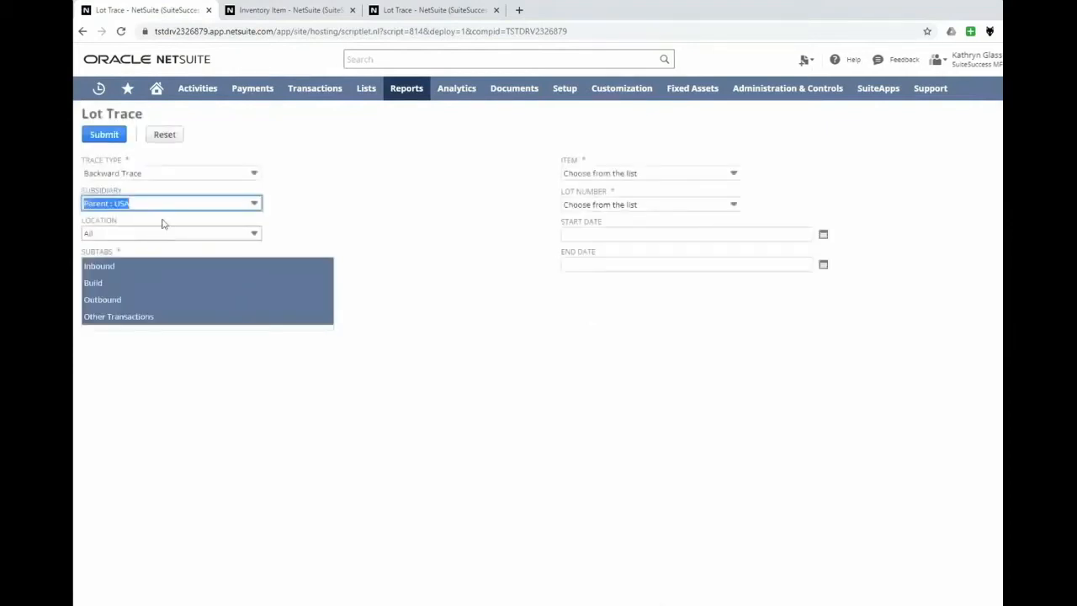
click(319, 211)
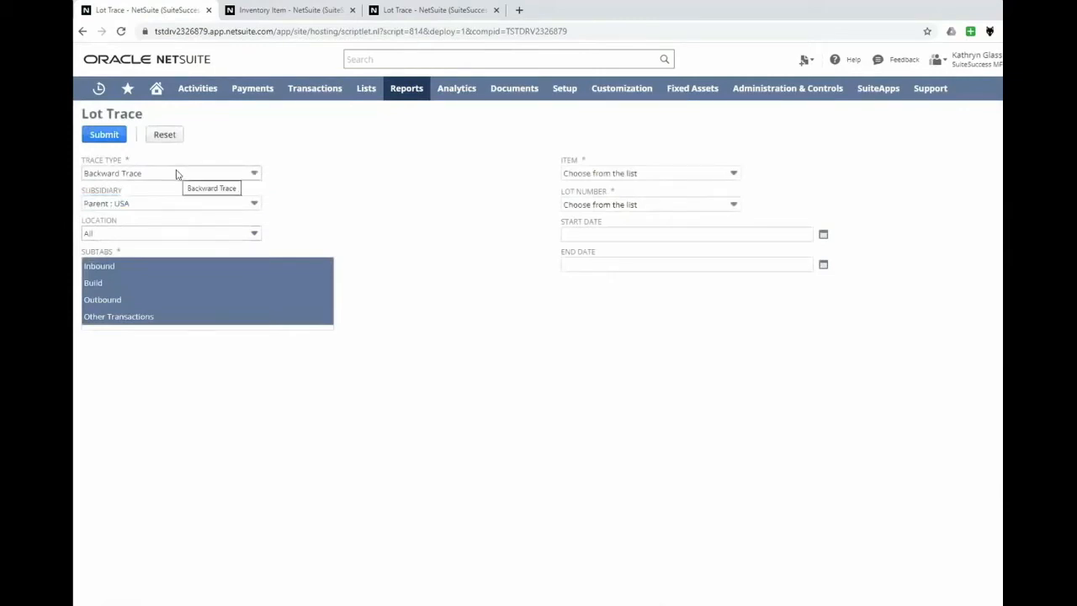
click(569, 206)
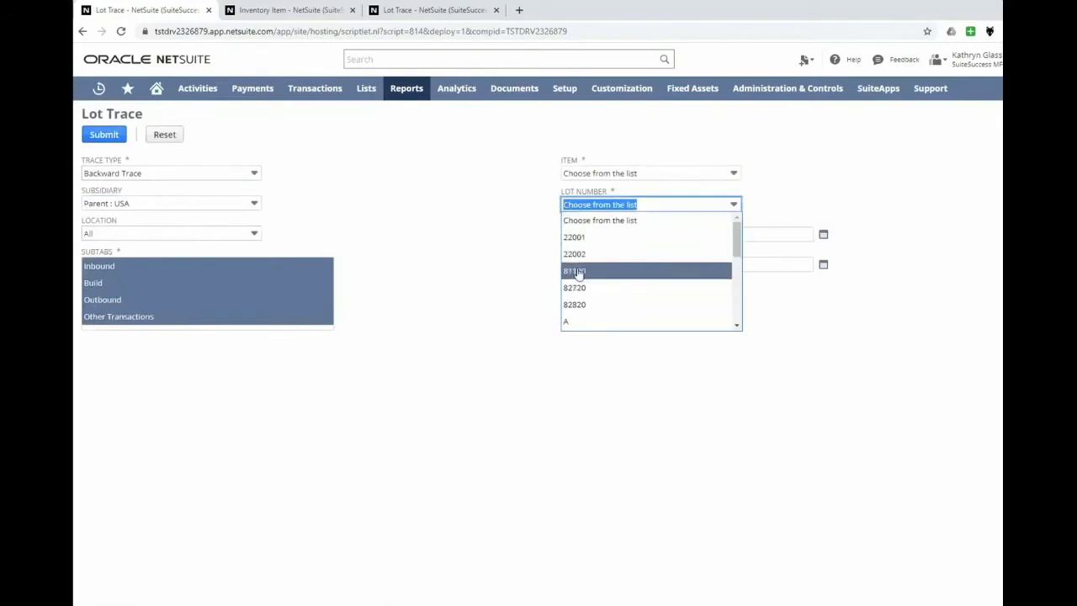
click(577, 271)
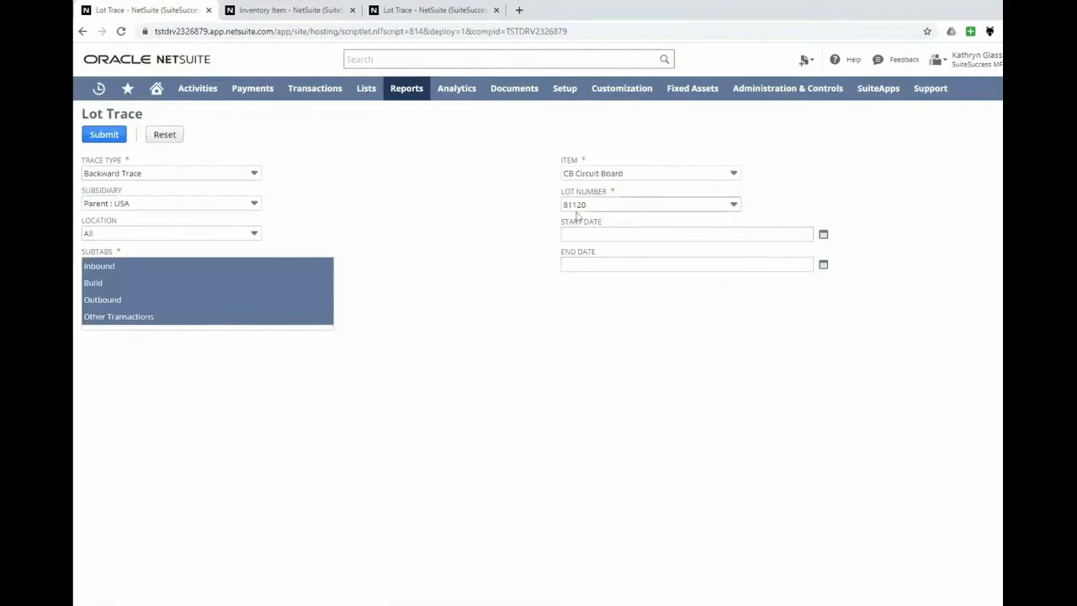
click(92, 136)
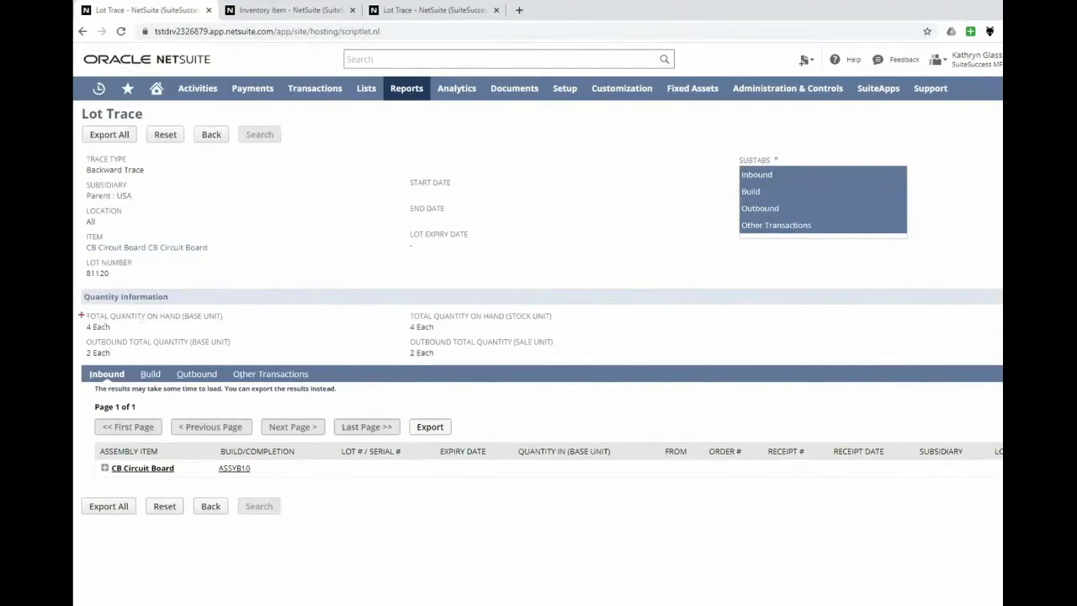
Check the lot's on-hand and outbound total quantities and expand CB Circuit Board in the inbound results.
drag(77, 308, 240, 337)
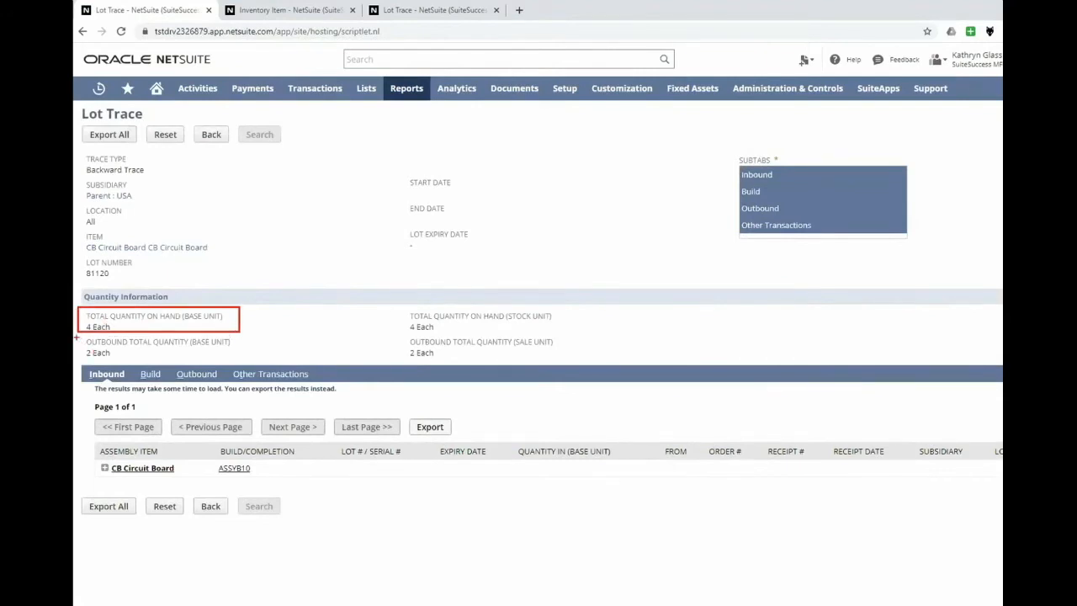
drag(84, 336, 240, 364)
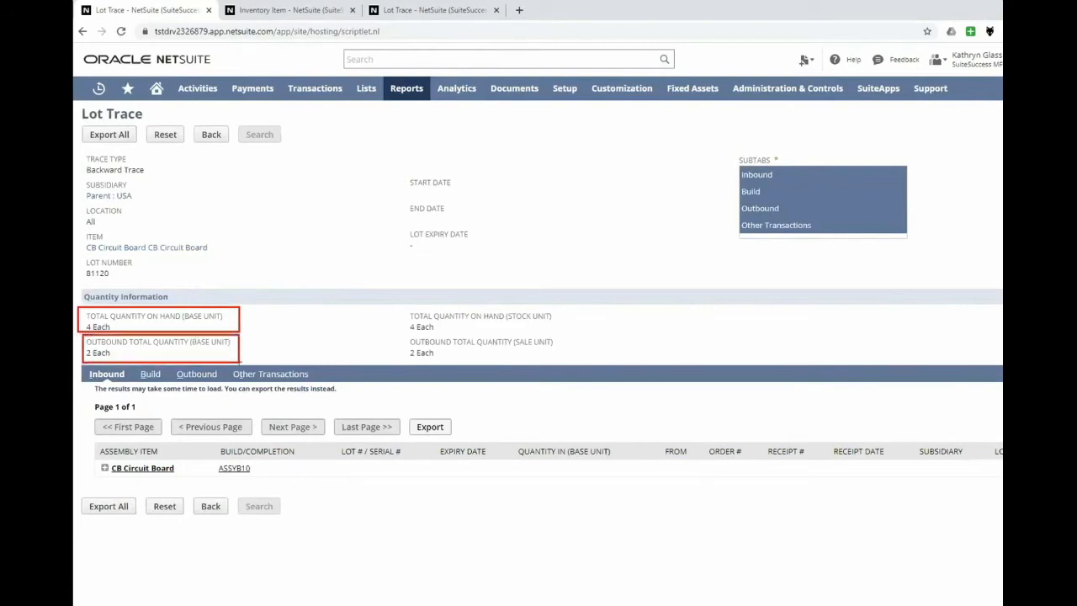
key(Escape)
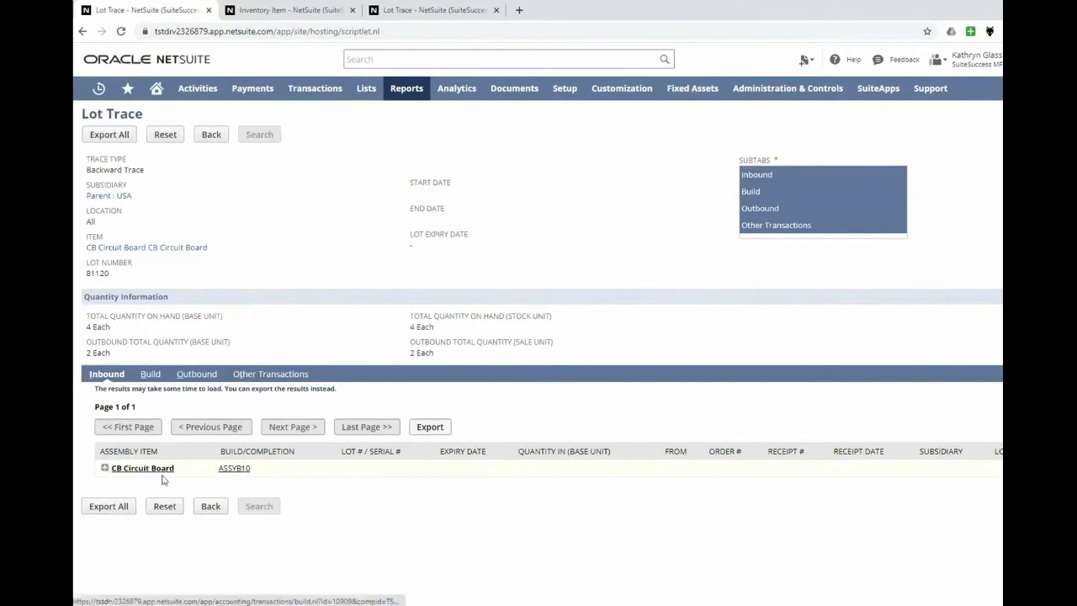
click(106, 468)
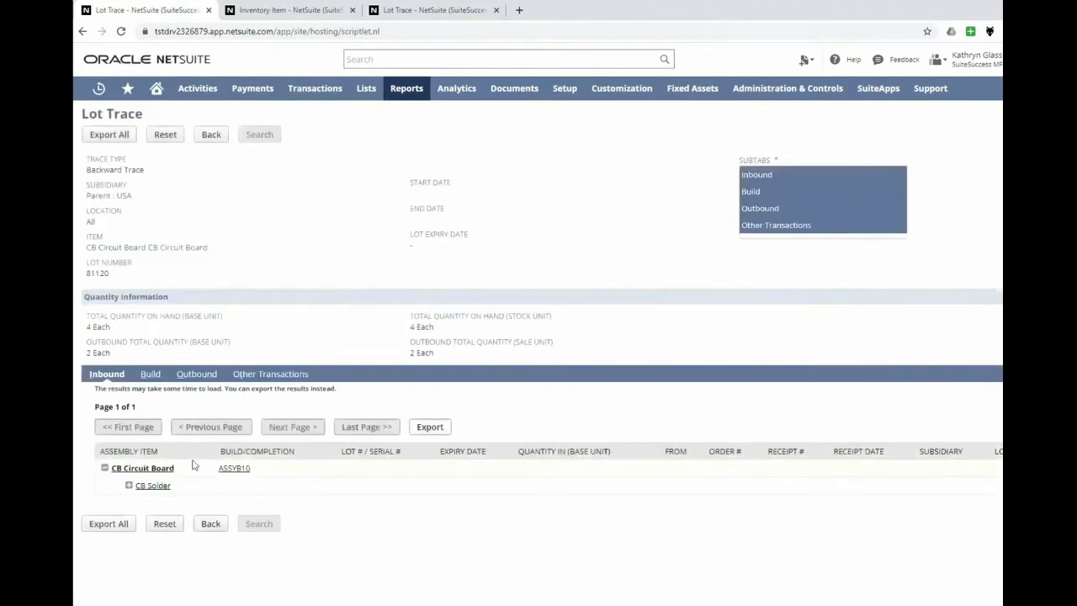
Expand CB Solder in the inbound results, check the lot's outbound results, and return to the inbound results.
click(129, 485)
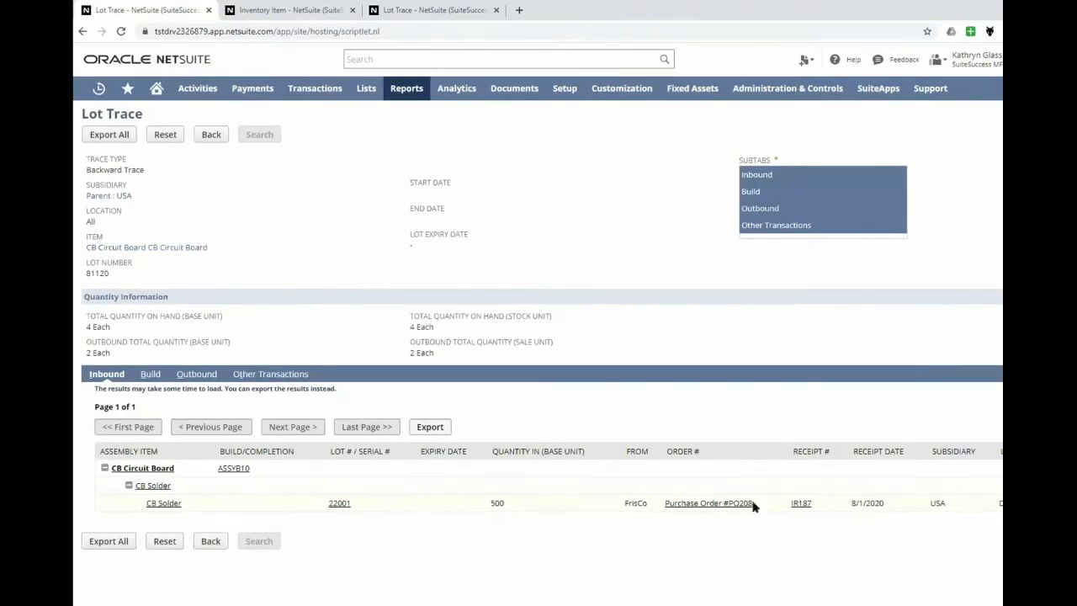
click(203, 377)
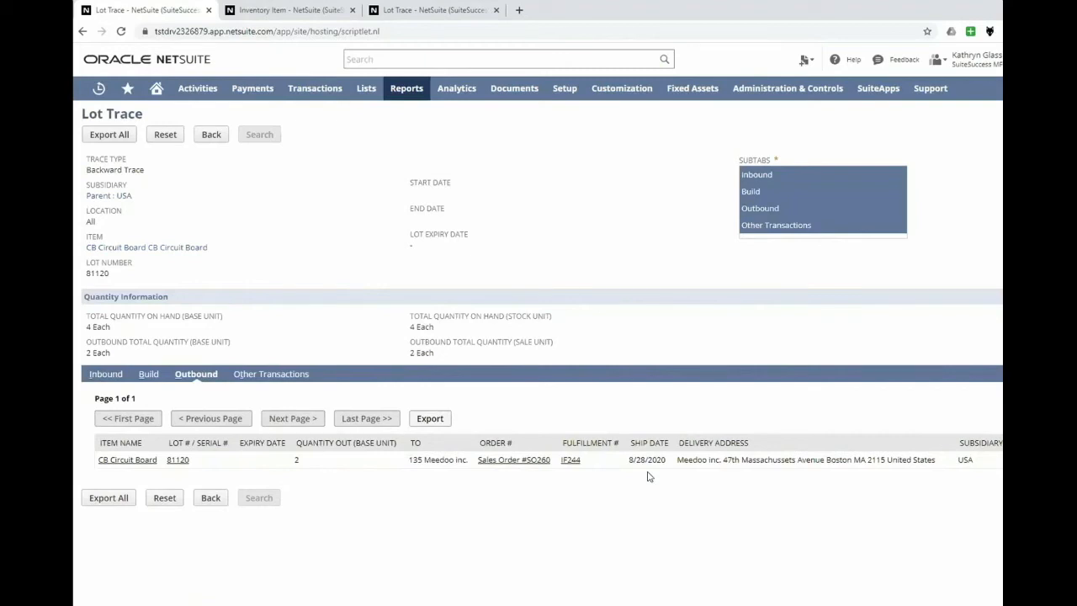
click(90, 376)
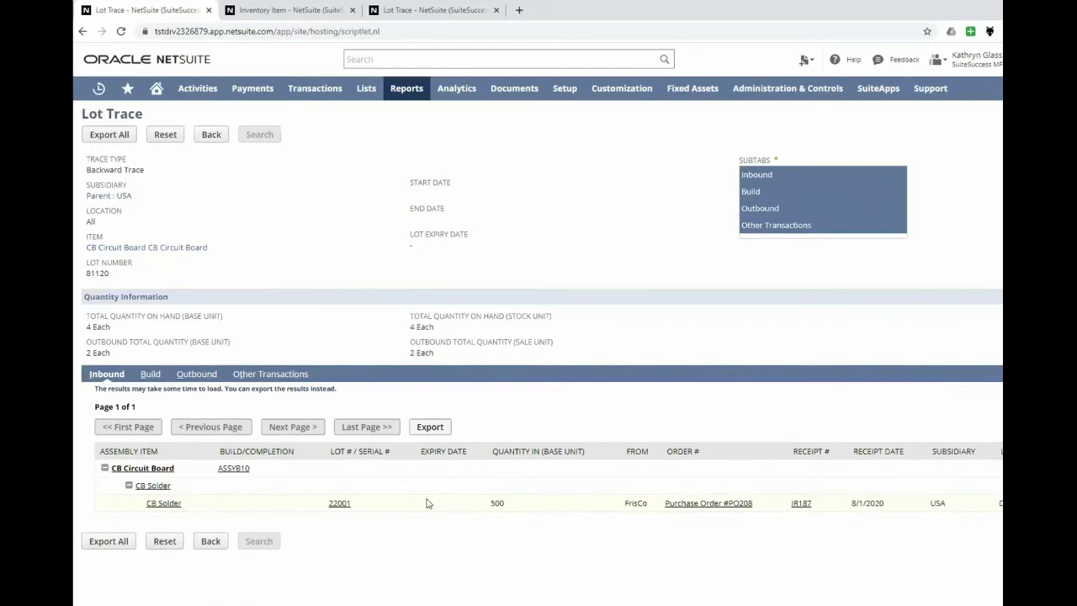
Start creating an inventory count for subsidiary USA and location Denver.
mouse_move(331, 95)
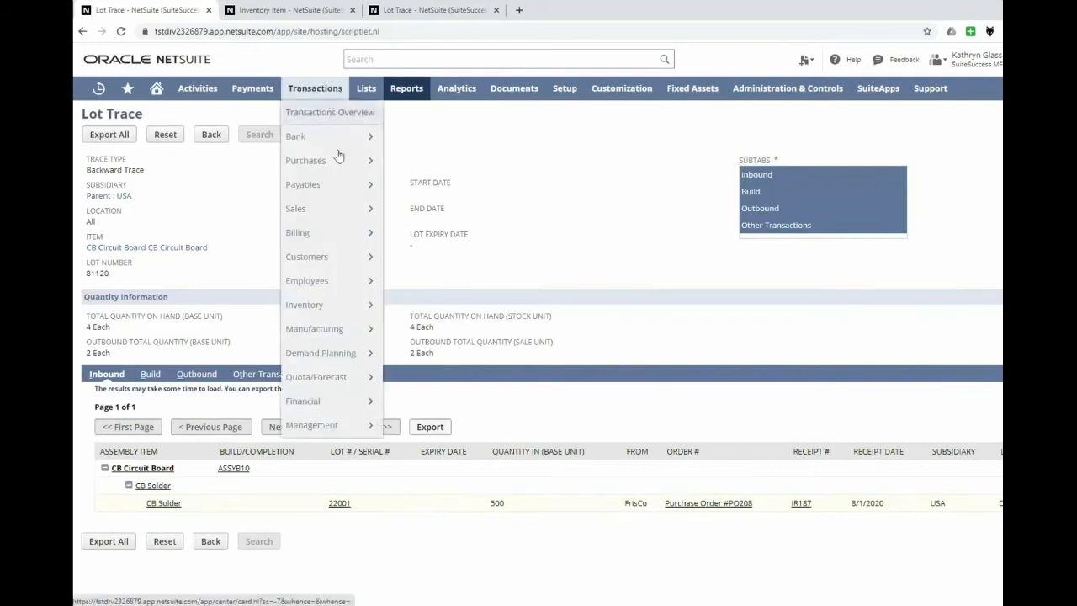
mouse_move(357, 310)
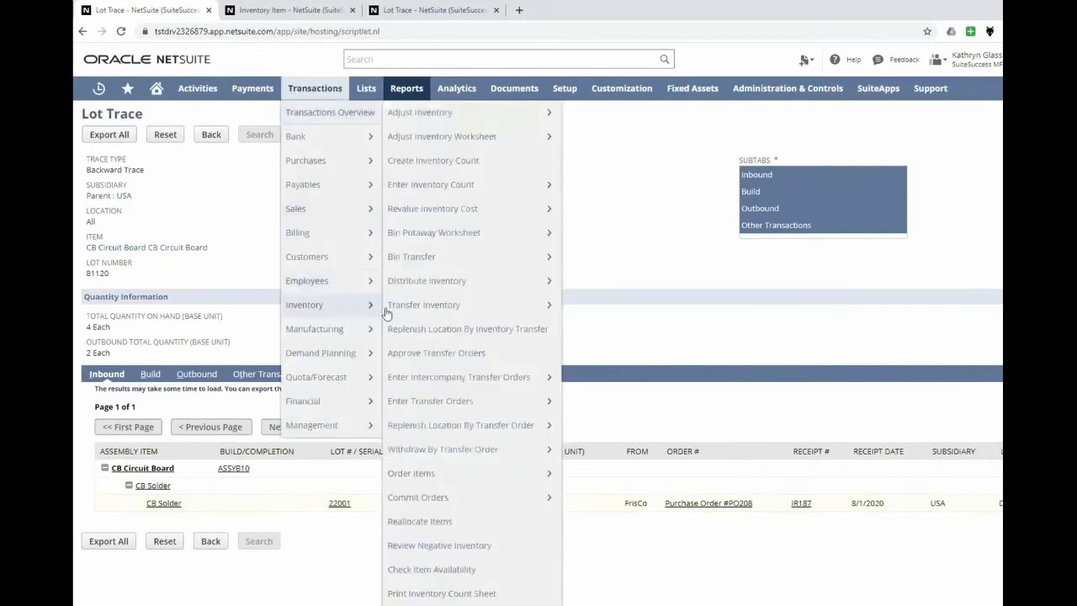
click(433, 160)
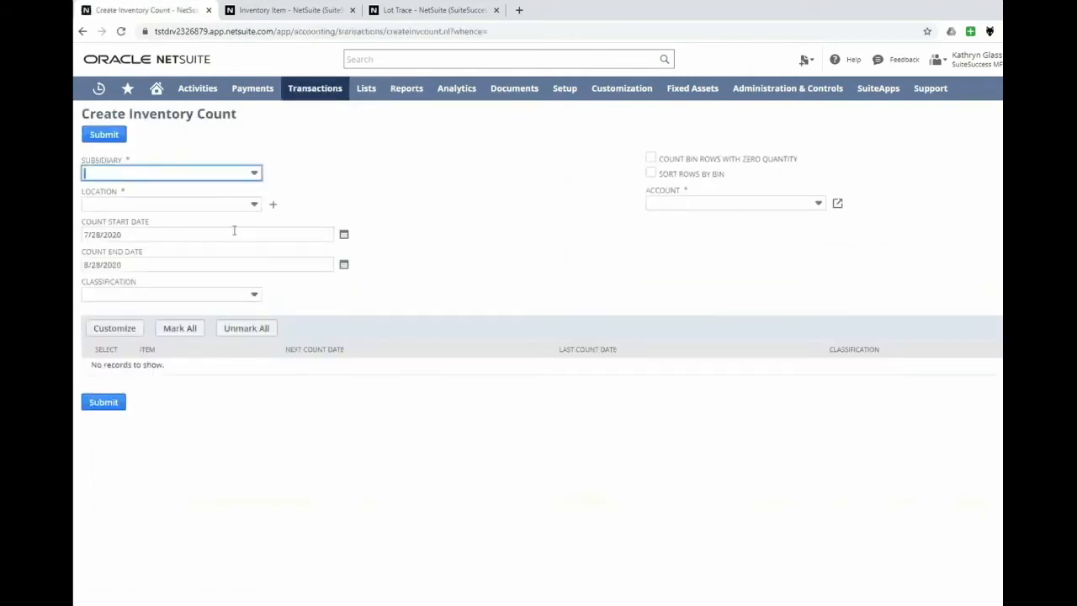
click(211, 175)
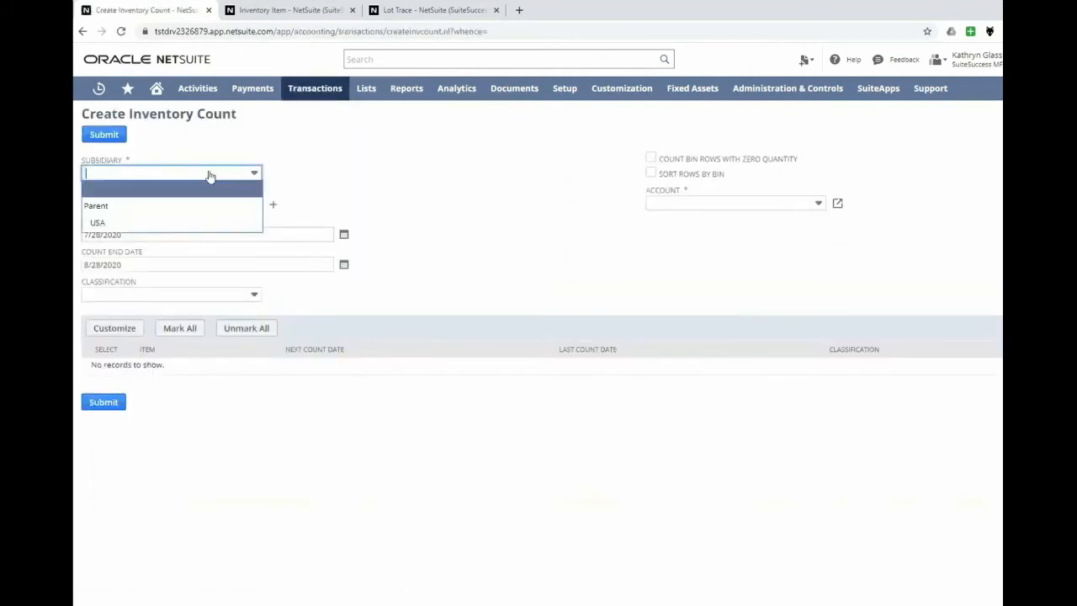
click(200, 223)
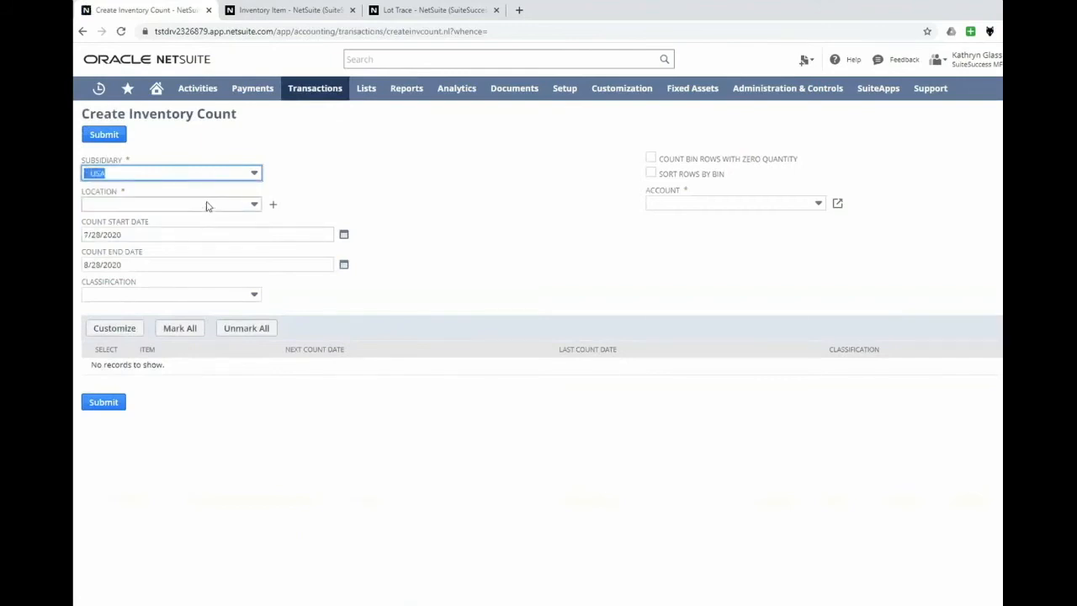
click(208, 206)
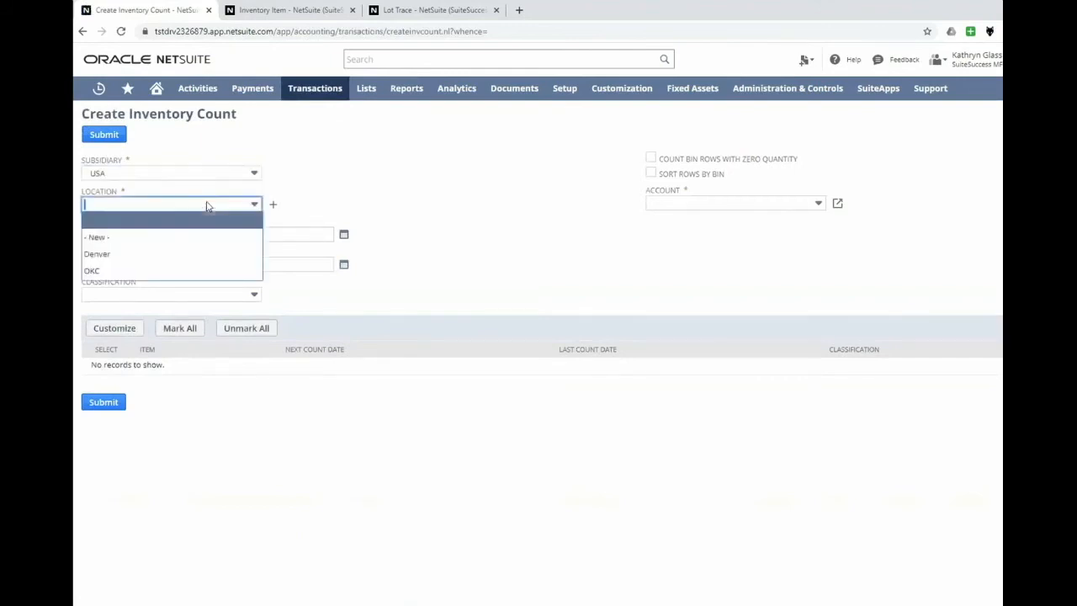
click(194, 255)
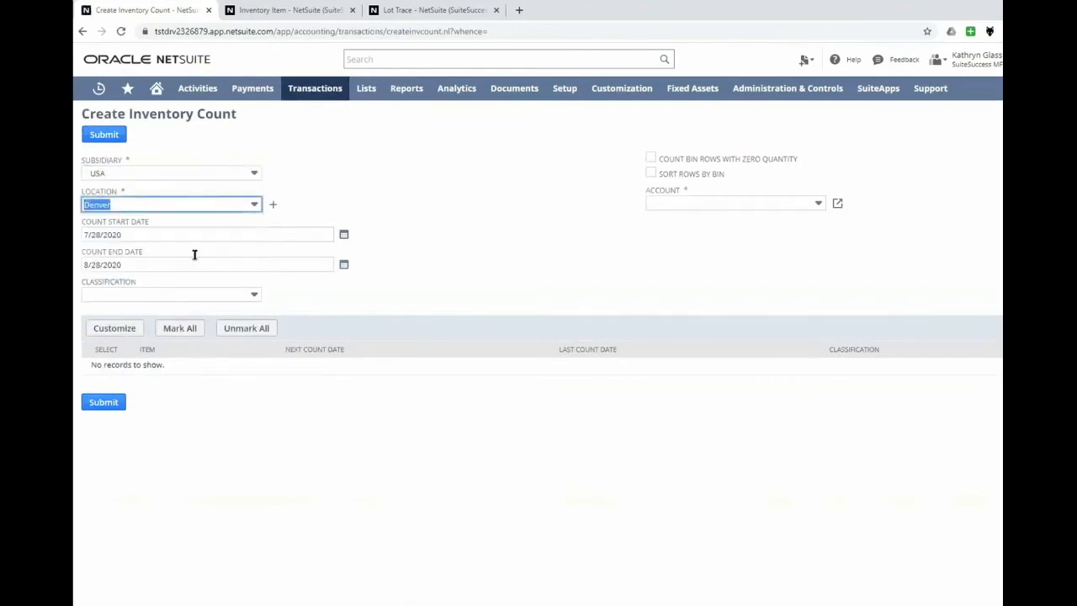
Set the count end date to 11/28/2020 to list the items due for counting.
click(344, 264)
click(337, 283)
click(338, 283)
click(338, 283)
click(340, 352)
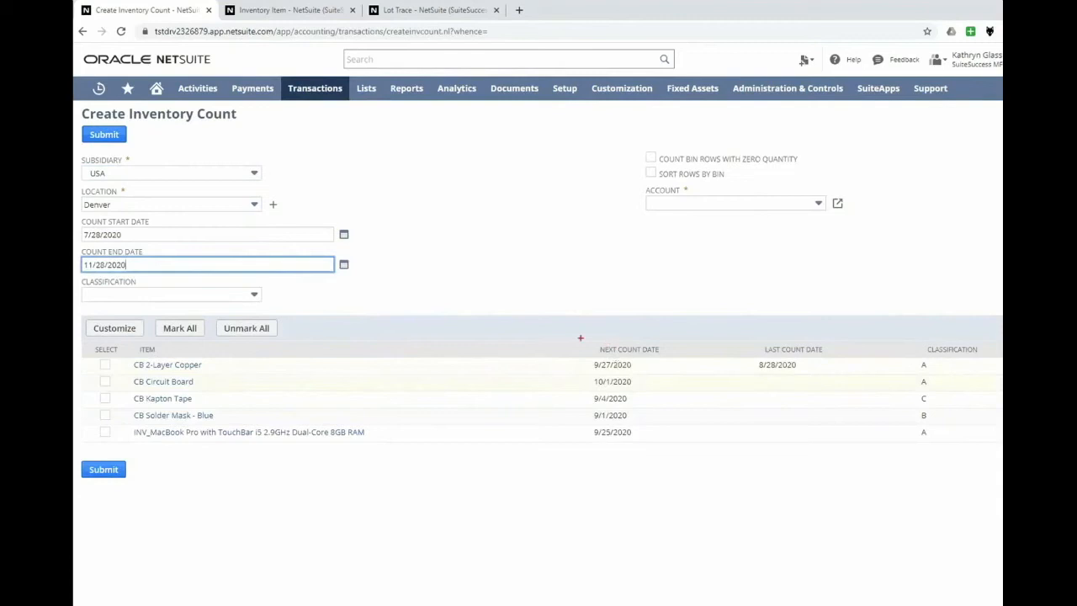
Examine the next count date, last count date and classification of the listed items.
drag(580, 338, 665, 427)
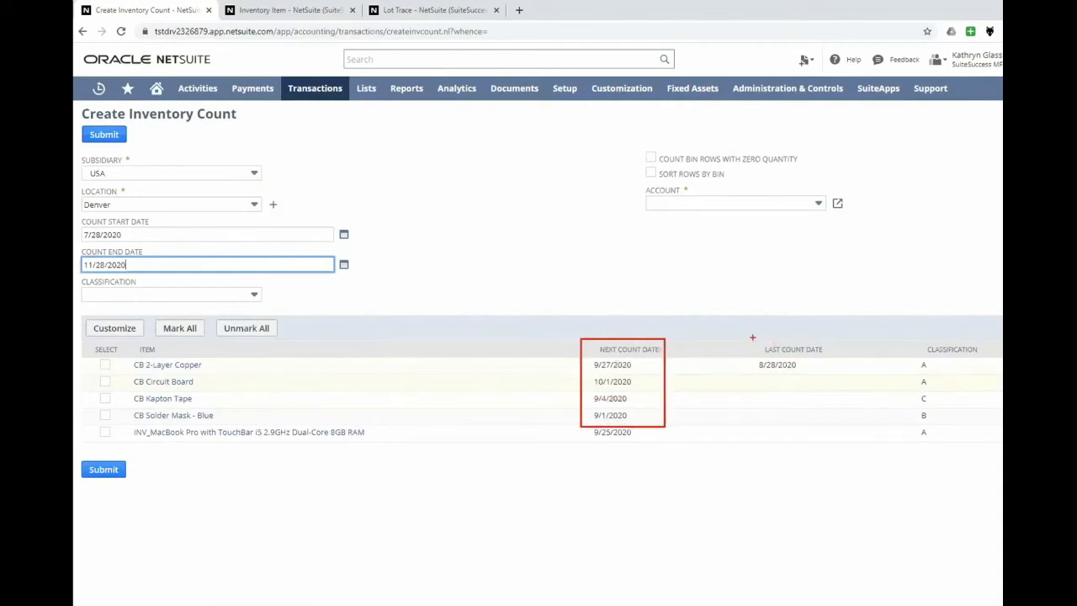
drag(750, 337, 829, 375)
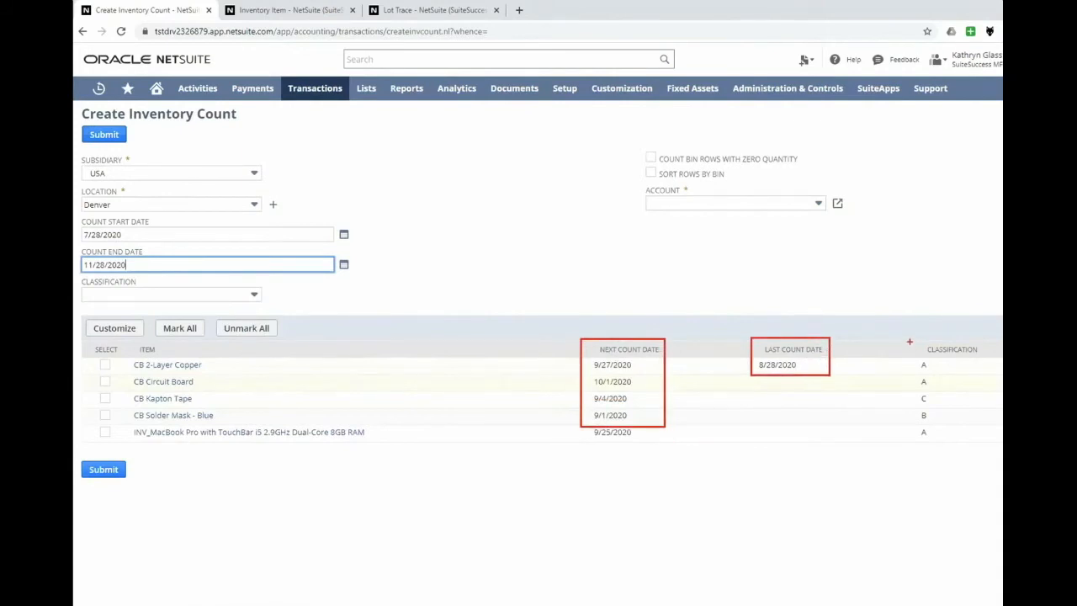
drag(911, 339, 981, 421)
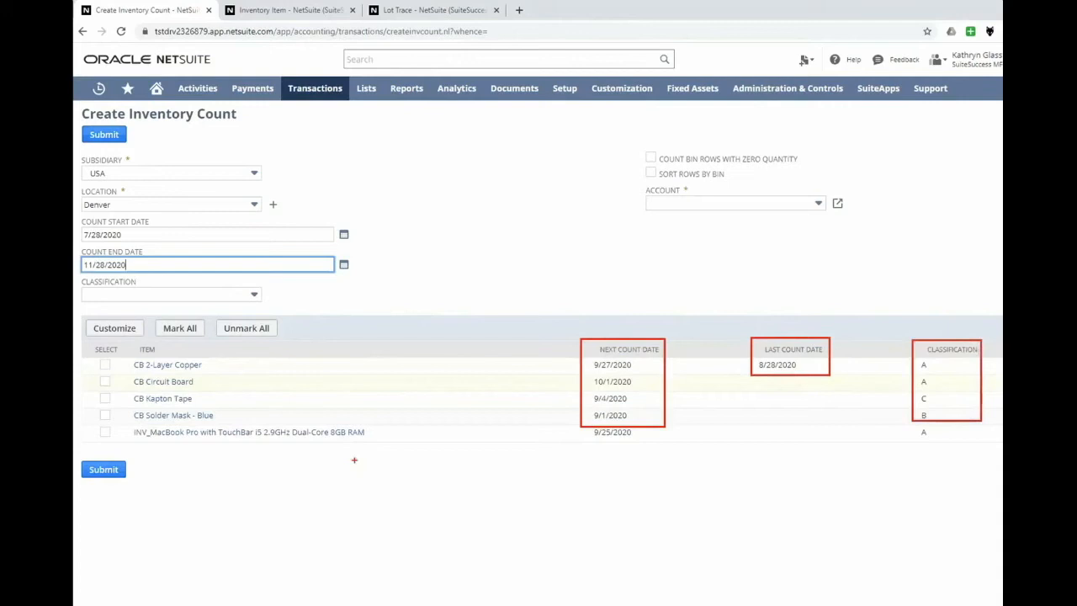
key(Escape)
Filter the item list by classification A and by classification B, and clear the classification filter.
click(123, 296)
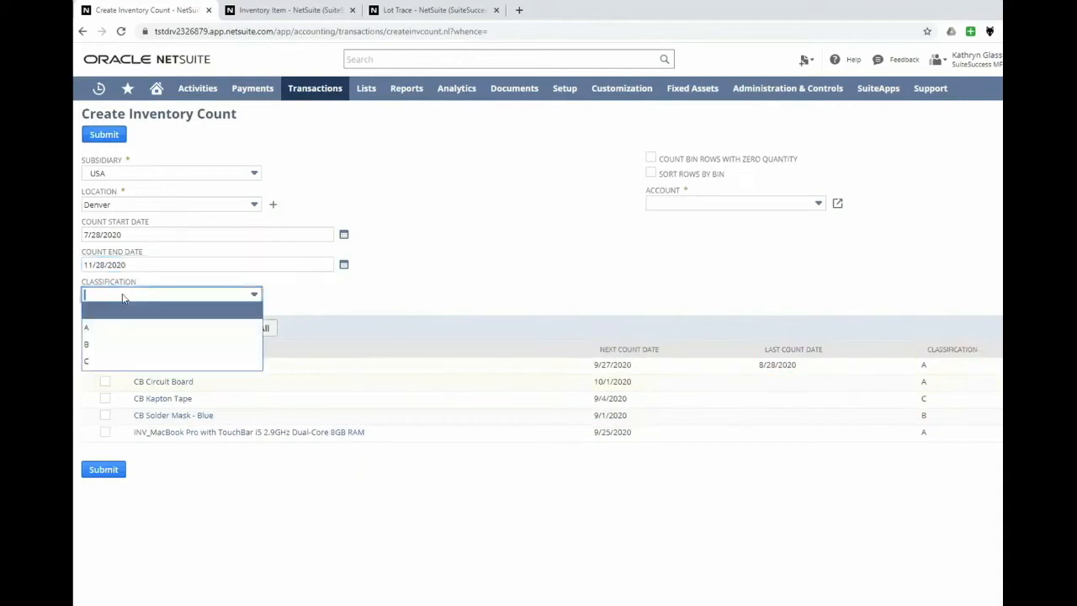
click(141, 329)
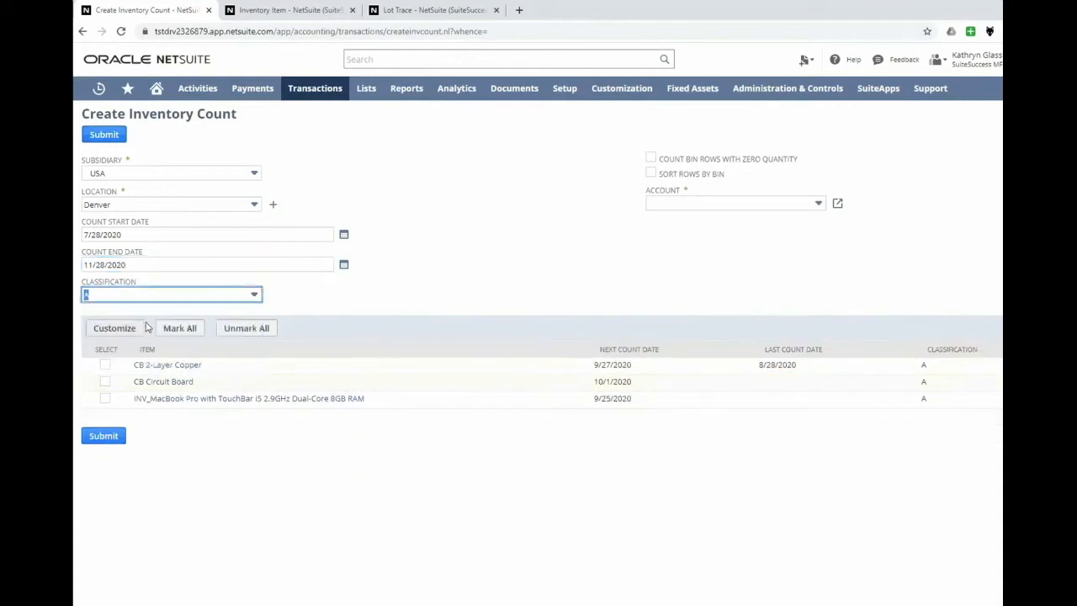
click(166, 298)
click(164, 342)
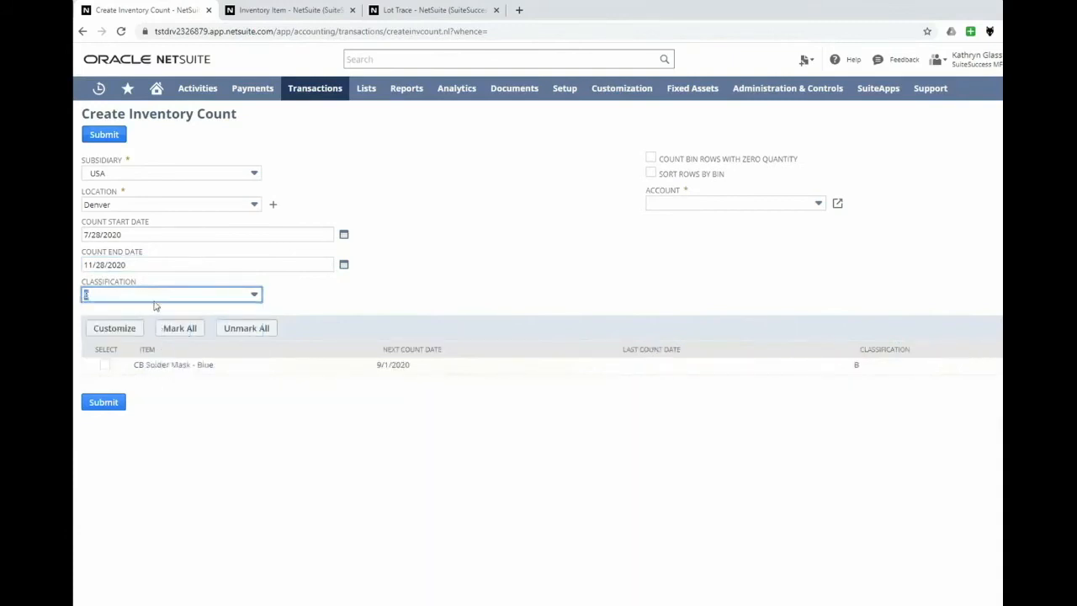
click(154, 299)
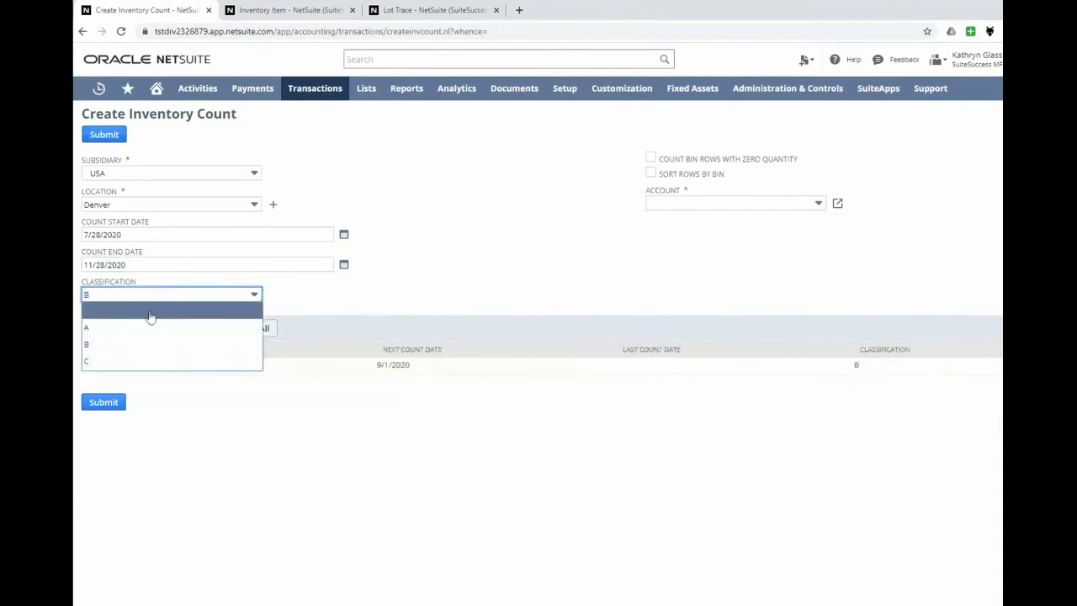
click(150, 317)
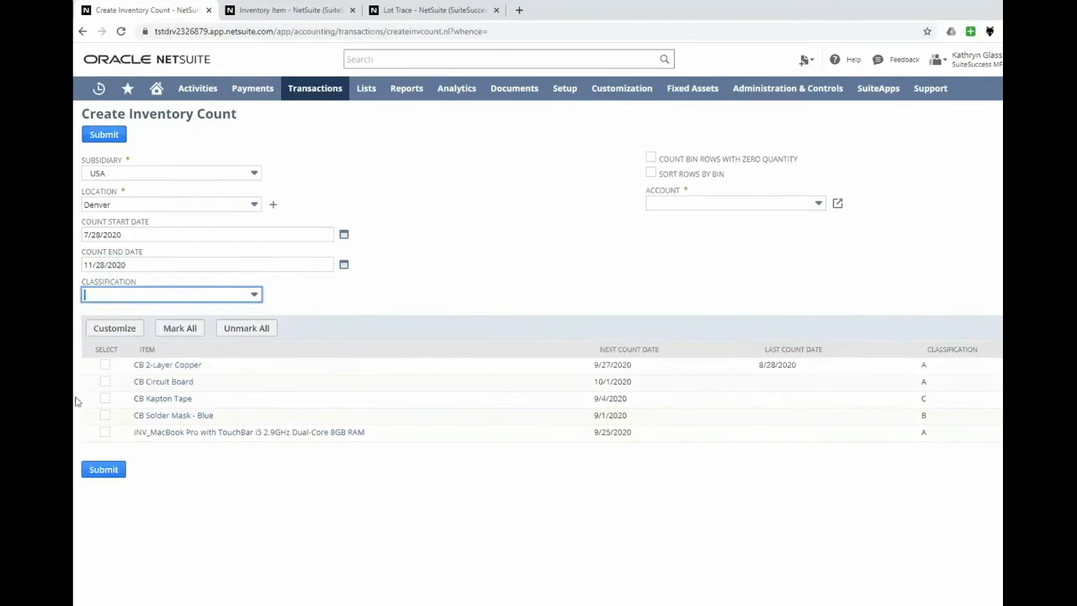
Create and start the count for CB Solder Mask - Blue and CB Kapton Tape, using account 5030 Cost of Goods Sold : Inventory Variance.
click(105, 415)
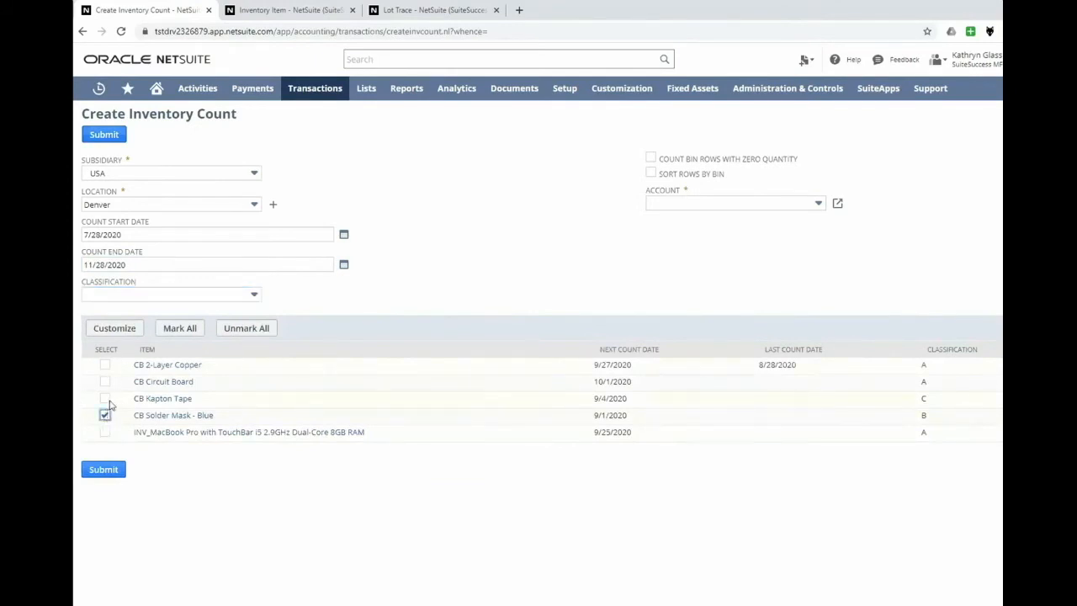
click(105, 399)
click(698, 203)
text(503)
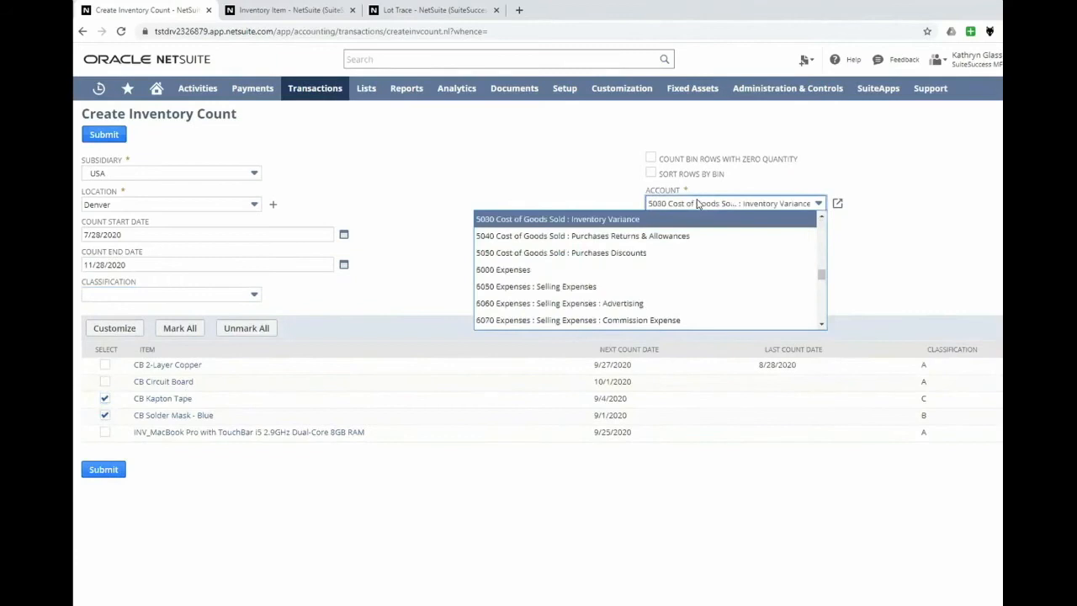
key(Return)
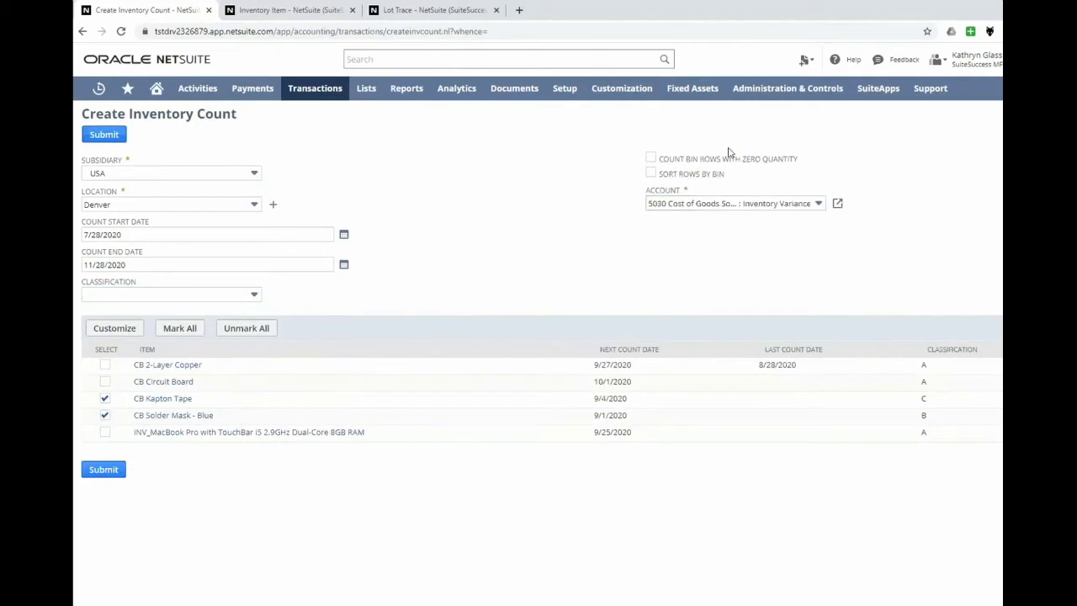
click(103, 139)
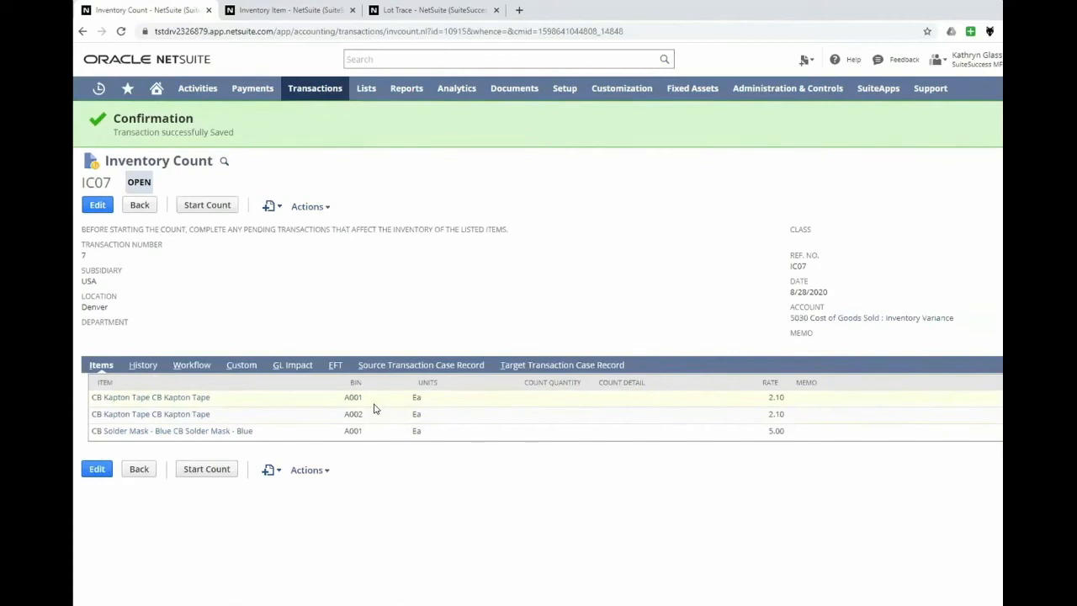
click(207, 207)
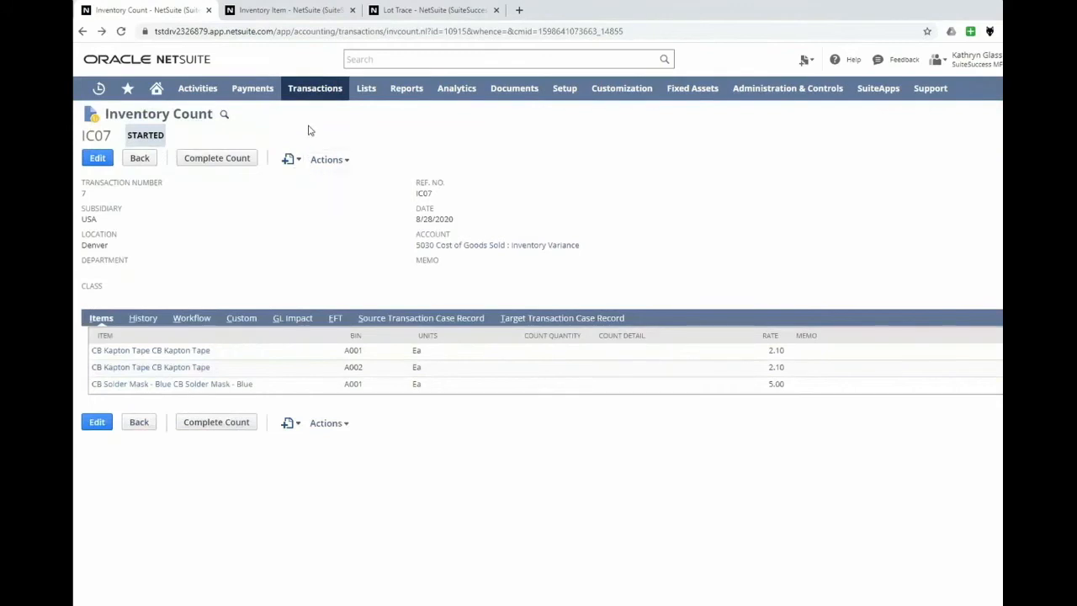
Open Print Inventory Count Sheet in a new tab and filter it to subsidiary Parent : USA and location Denver.
mouse_move(313, 91)
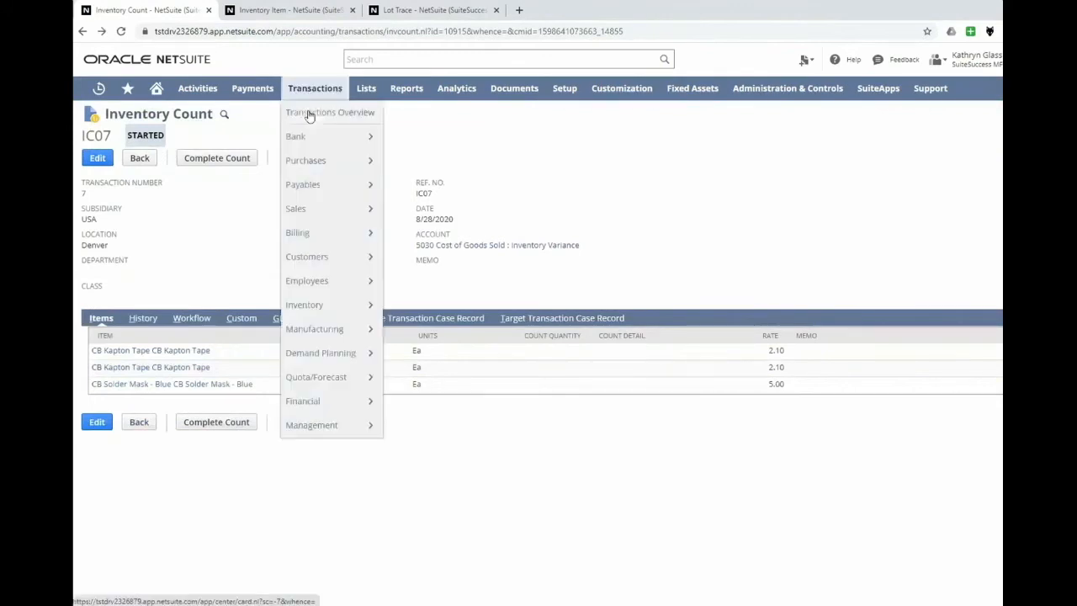
mouse_move(321, 306)
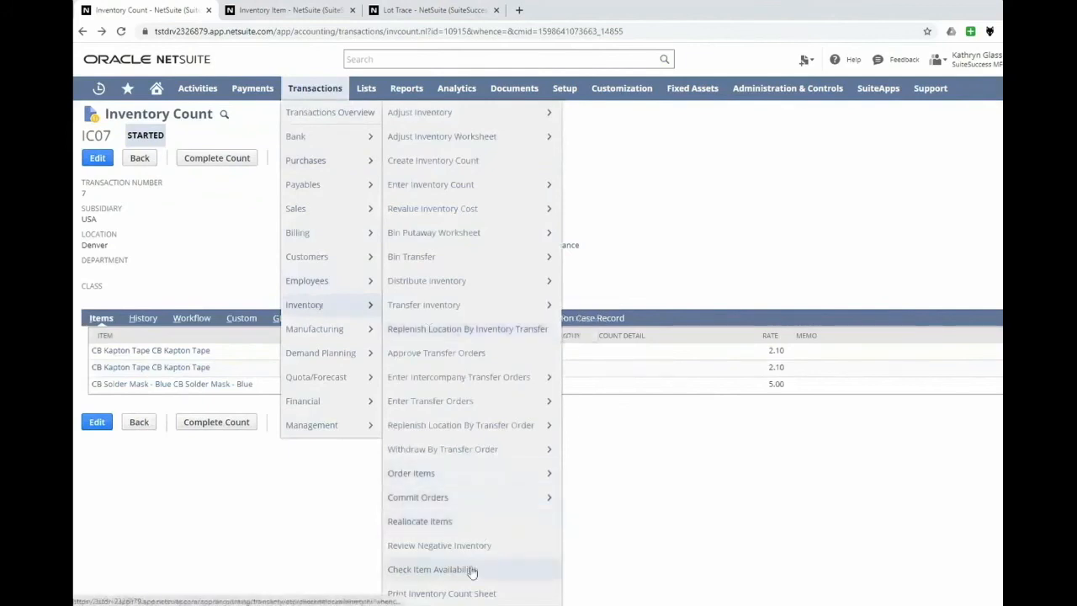
middle_click(461, 596)
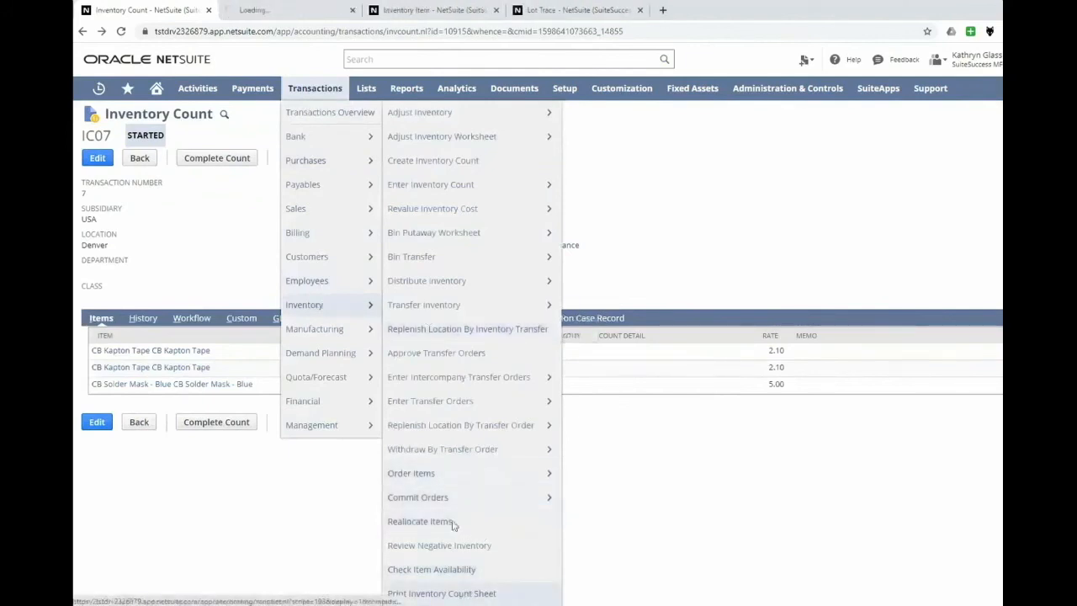
click(282, 12)
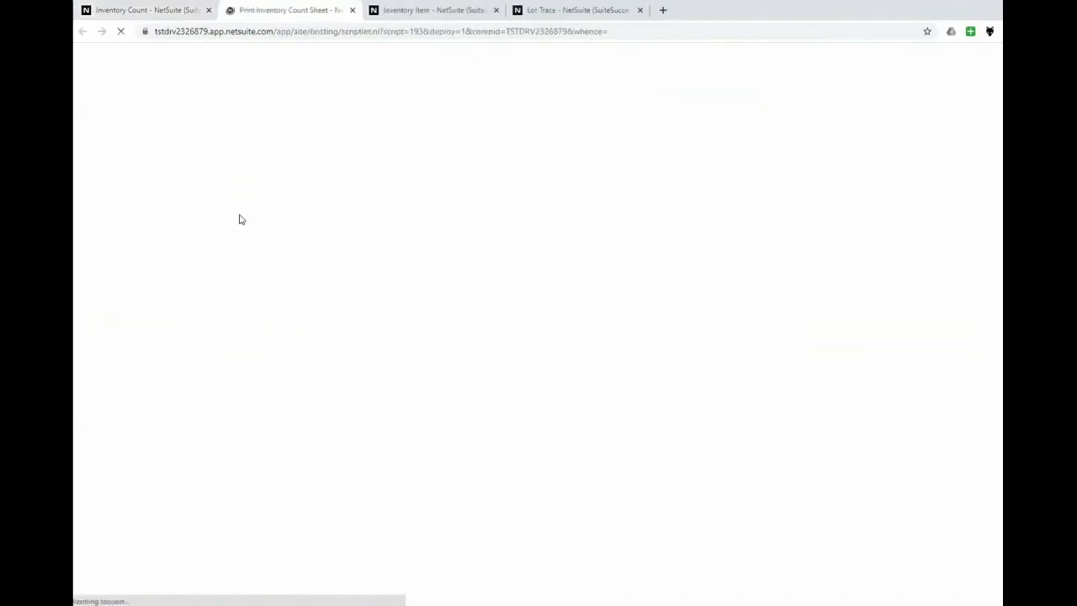
click(184, 175)
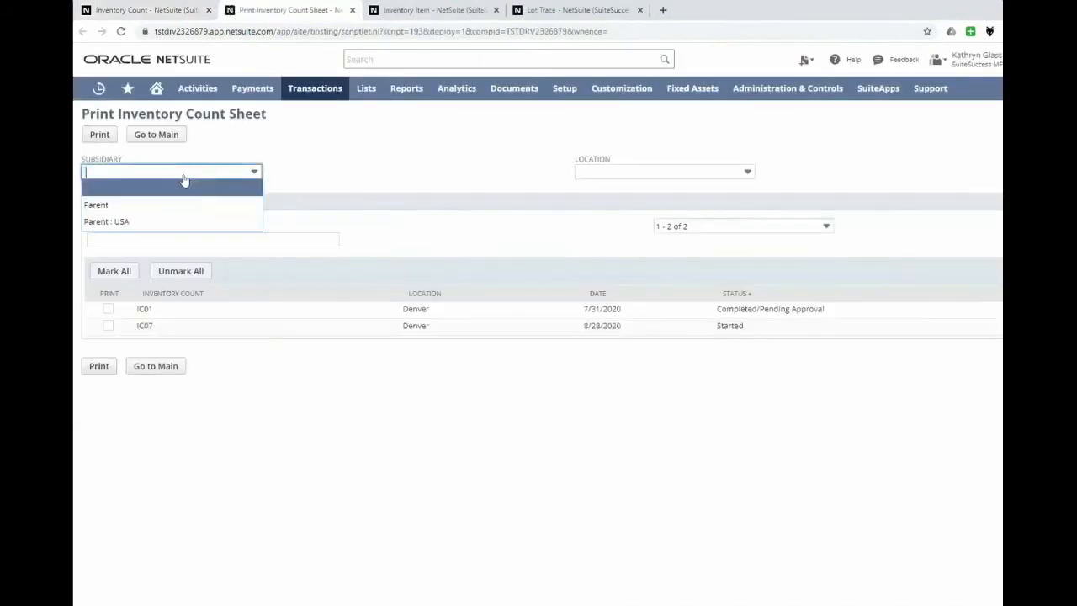
click(152, 220)
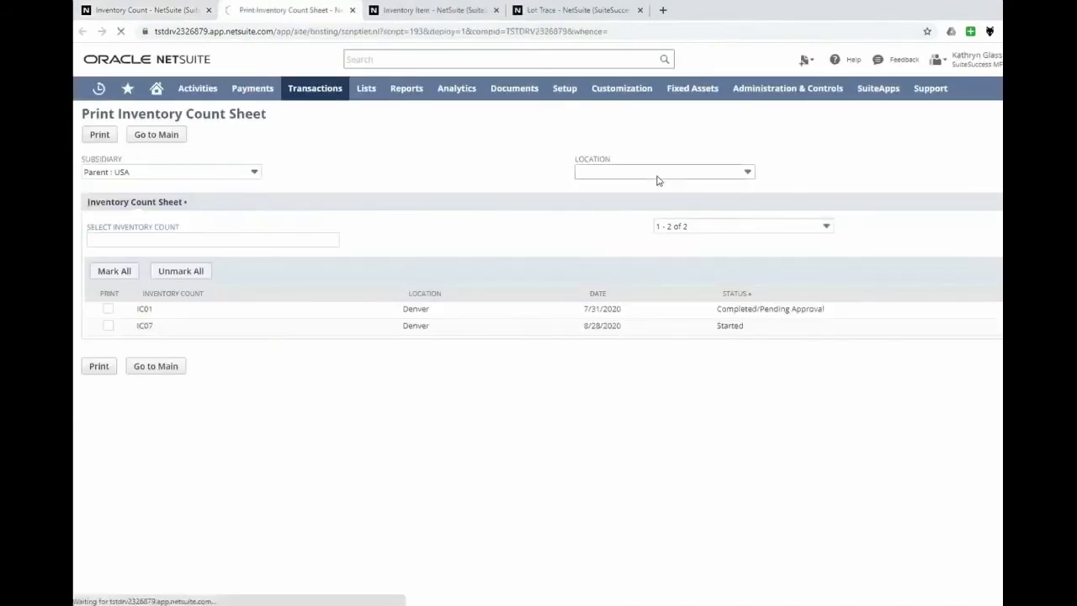
click(658, 179)
click(643, 172)
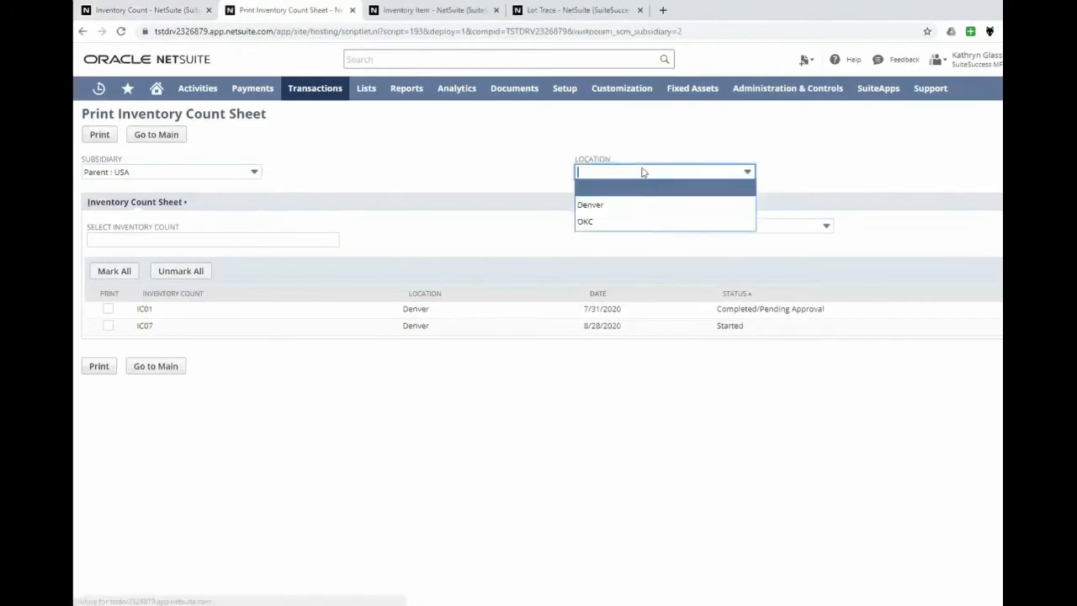
click(624, 206)
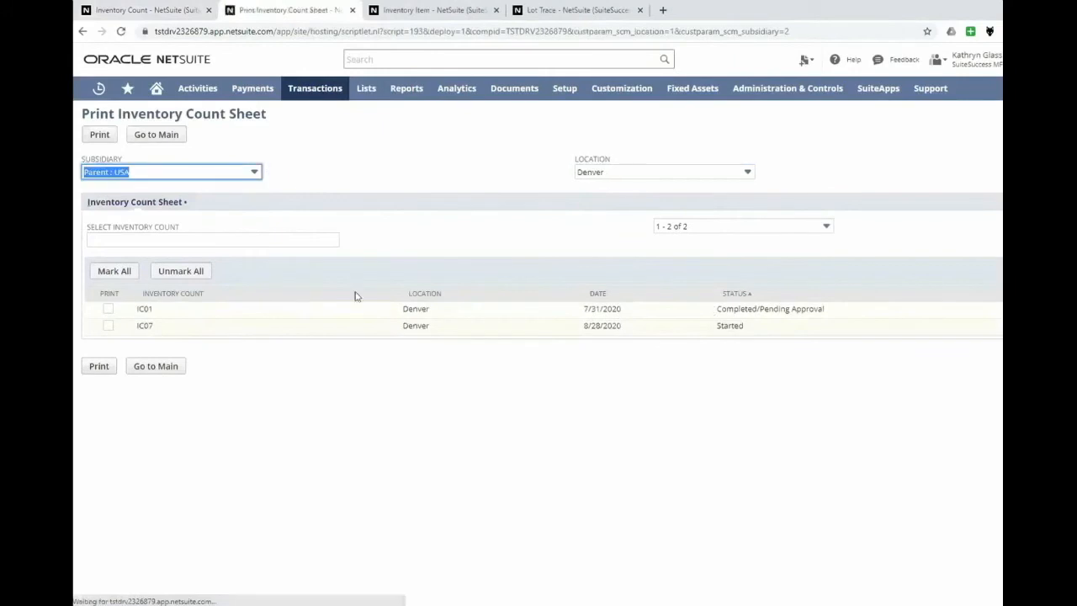
Print the count sheet for inventory count IC07 and open its form printing status.
click(107, 325)
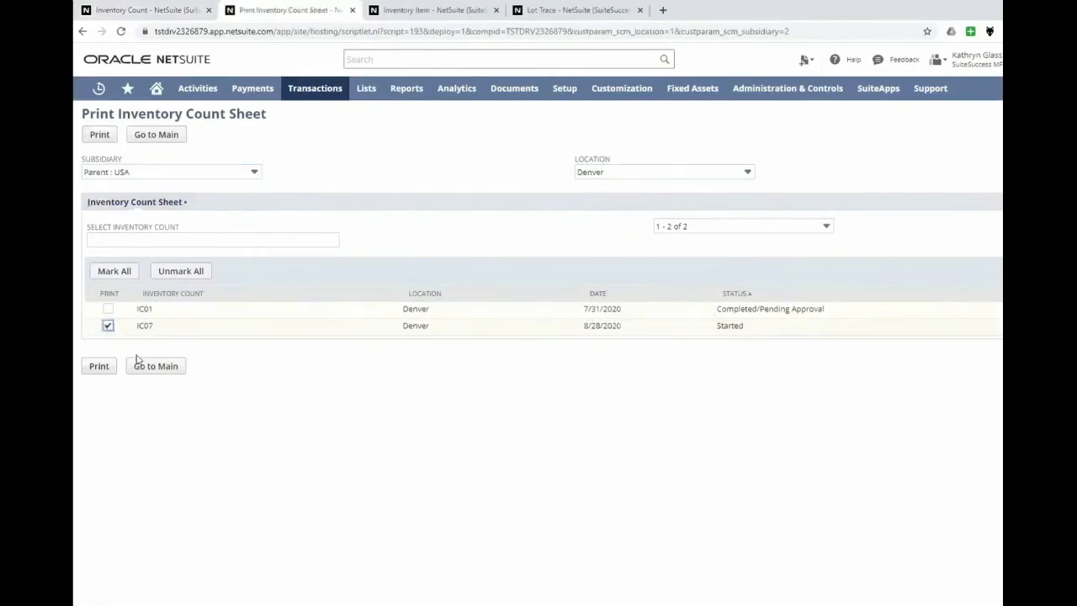
click(106, 367)
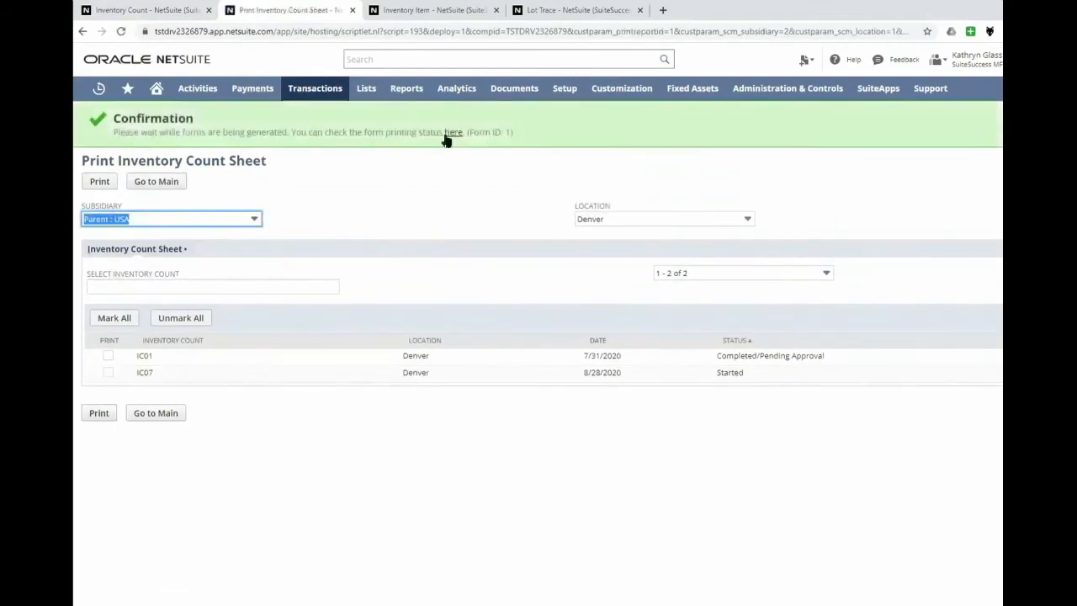
click(451, 135)
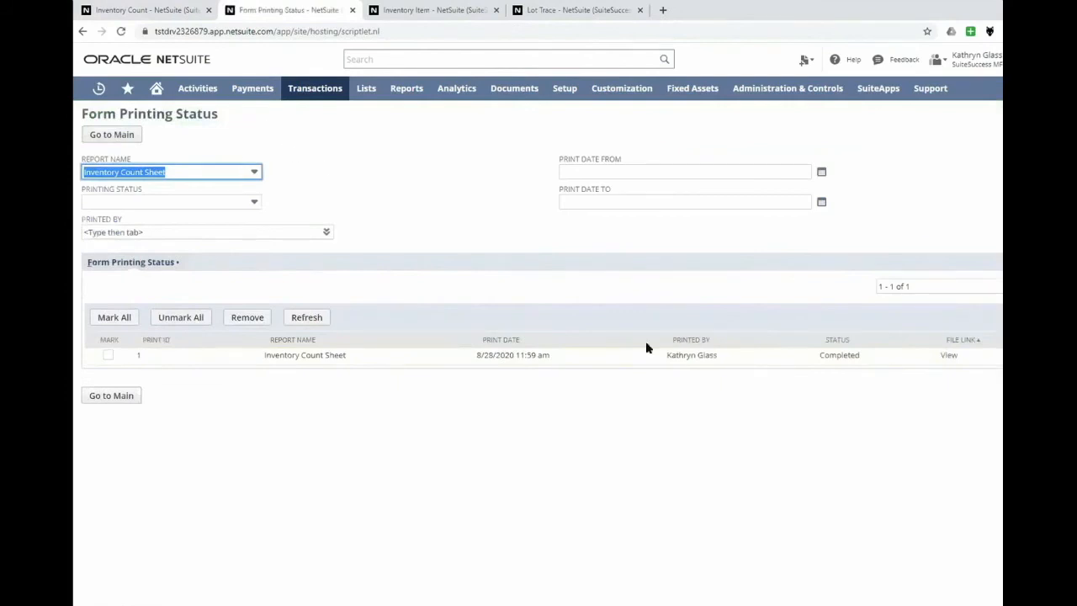
View the generated Inventory Count Sheet and return to inventory count IC07.
click(951, 355)
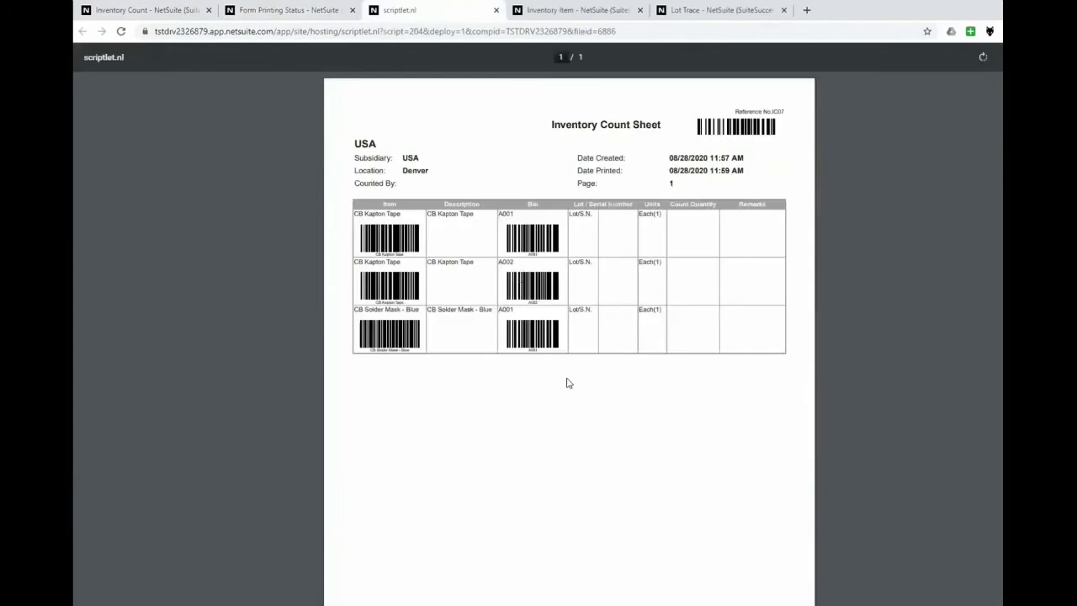
ctrl+scroll(568, 383, up, 2)
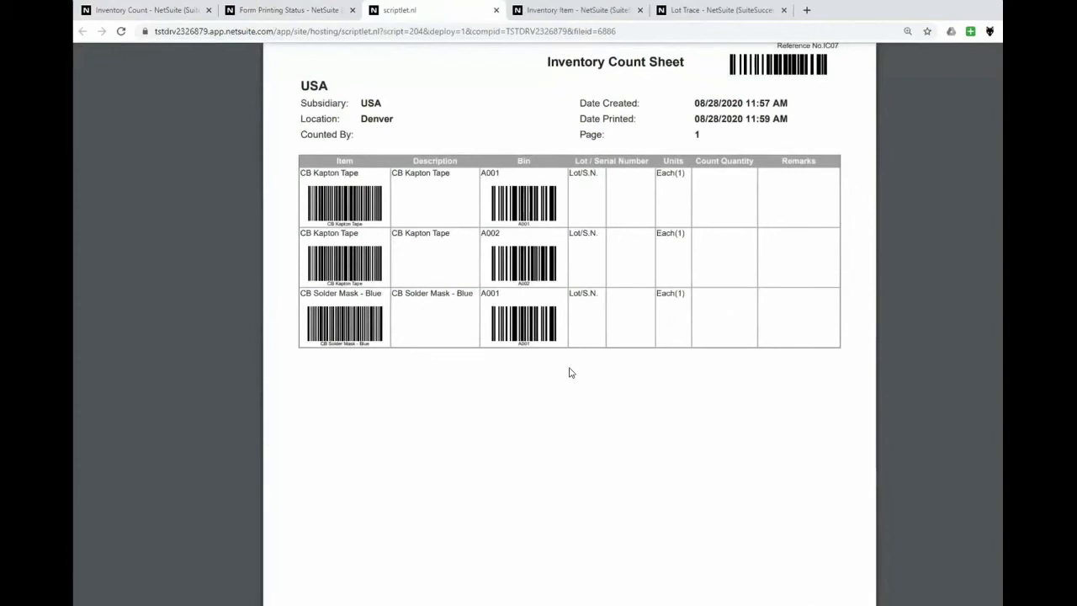
click(149, 12)
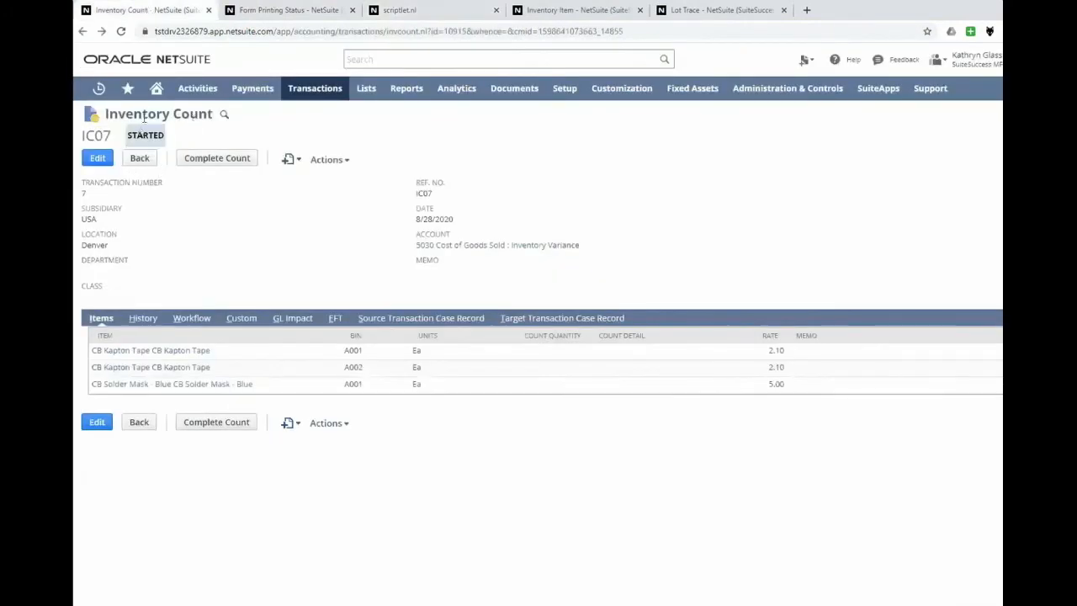
Enter count quantities on IC07: 50 for CB Kapton Tape in bin A001, 20 in bin A002, and 100 for CB Solder Mask - Blue.
click(99, 162)
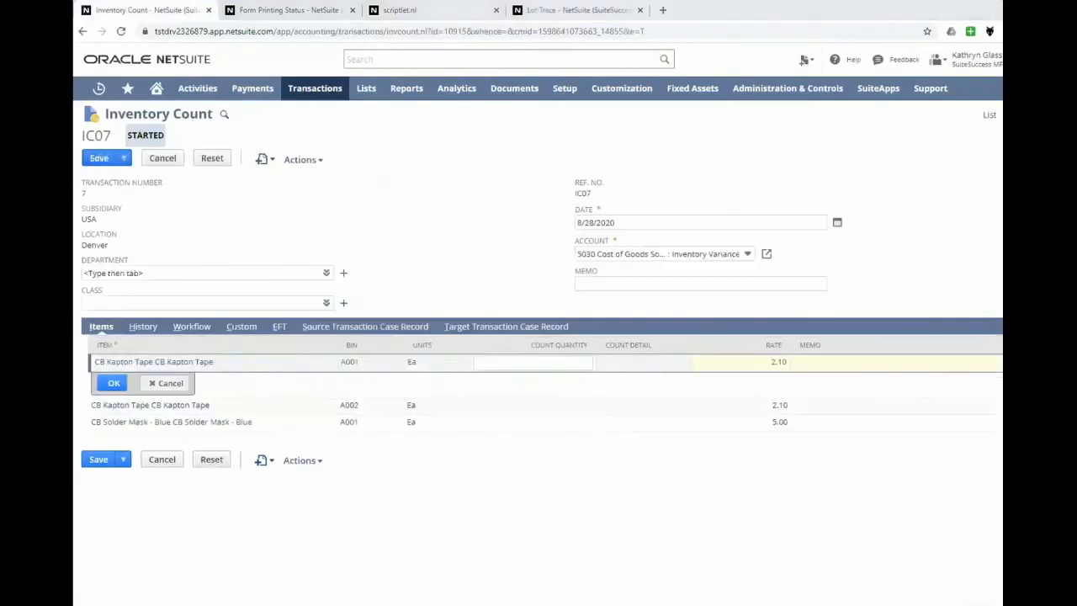
click(527, 363)
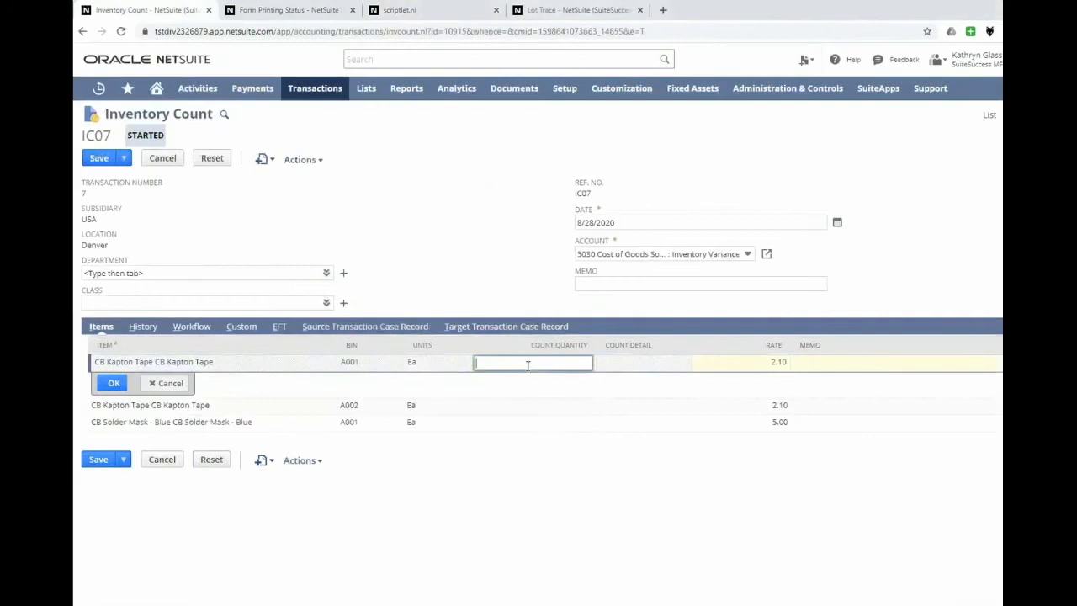
text(50)
key(Tab)
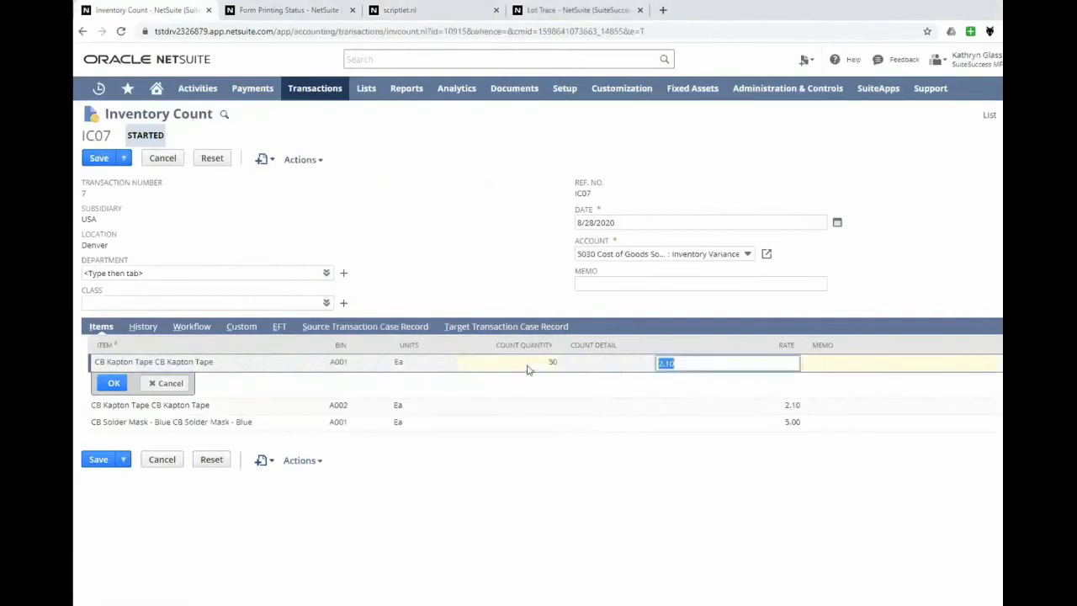
click(542, 409)
text(20)
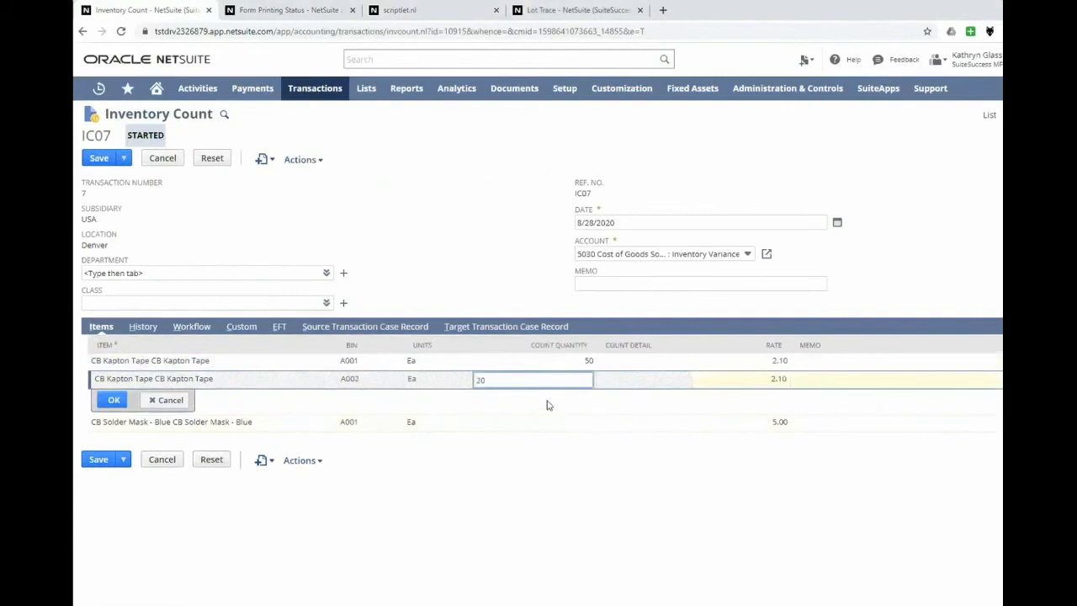
click(535, 423)
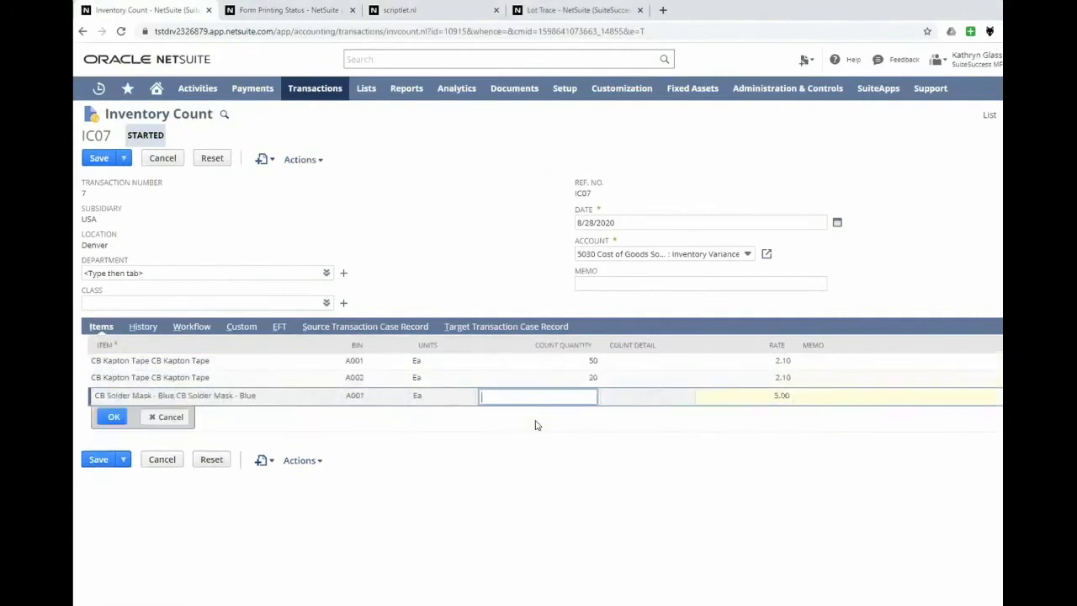
text(100)
click(110, 419)
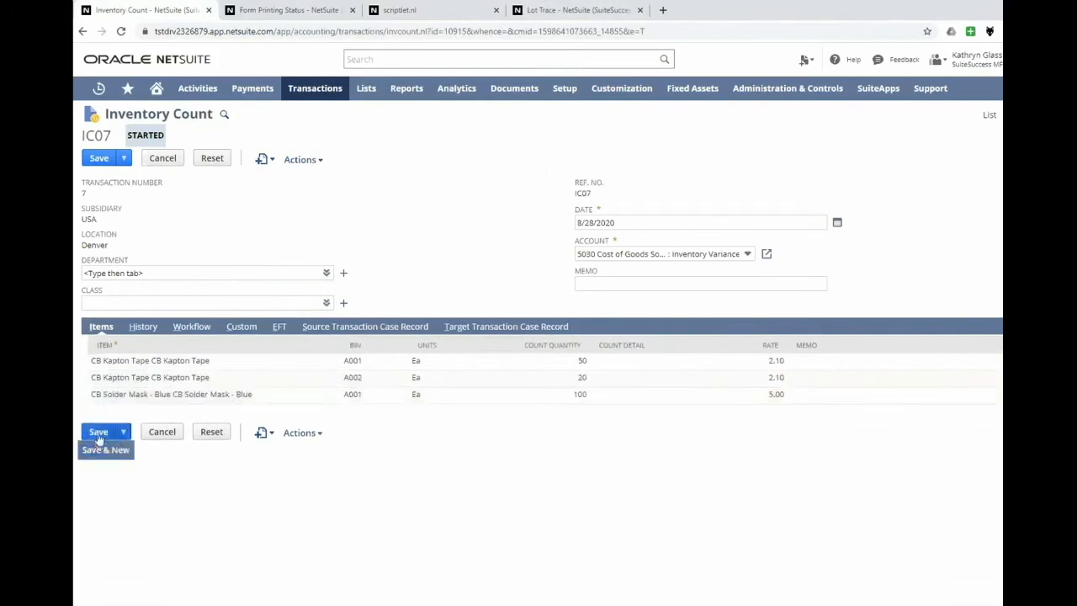
Save the entered quantities and complete inventory count IC07.
click(98, 436)
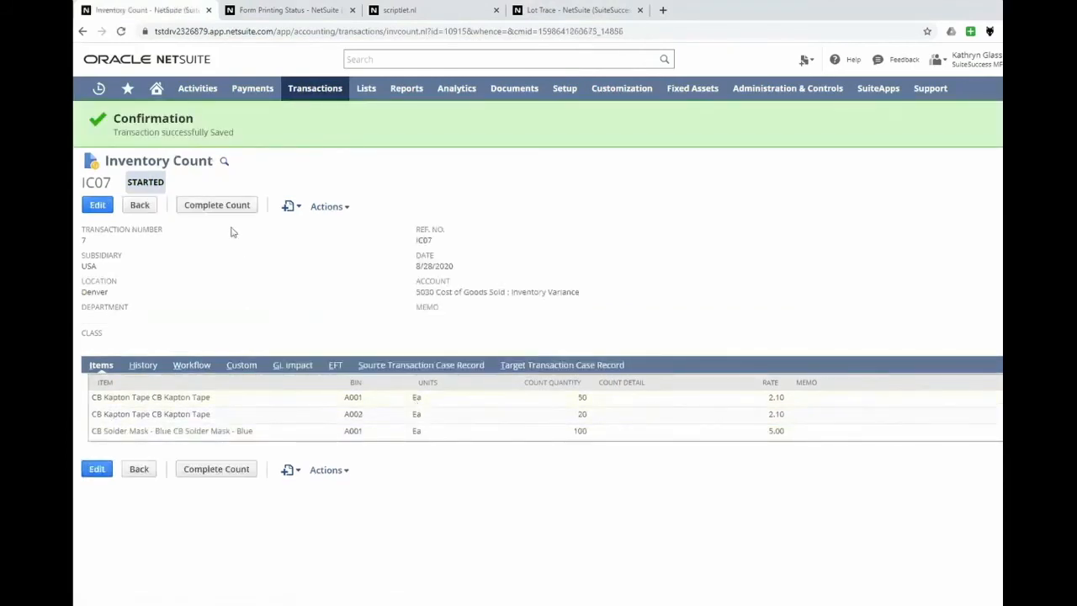
click(228, 206)
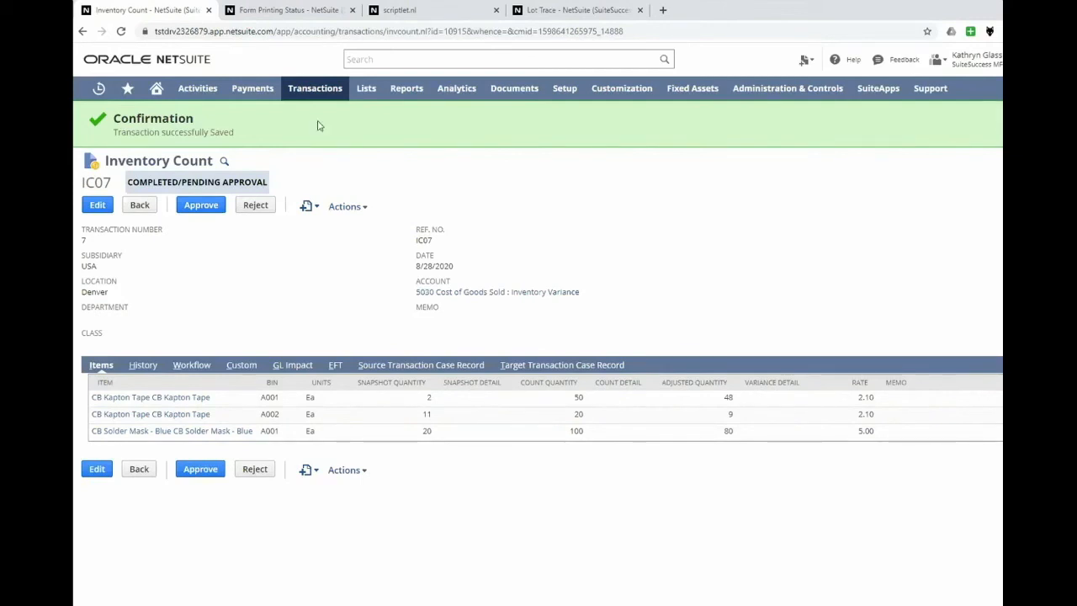
Open the manufacturing Mass Create Work Orders page and the purchasing Order Items page in new tabs.
mouse_move(317, 107)
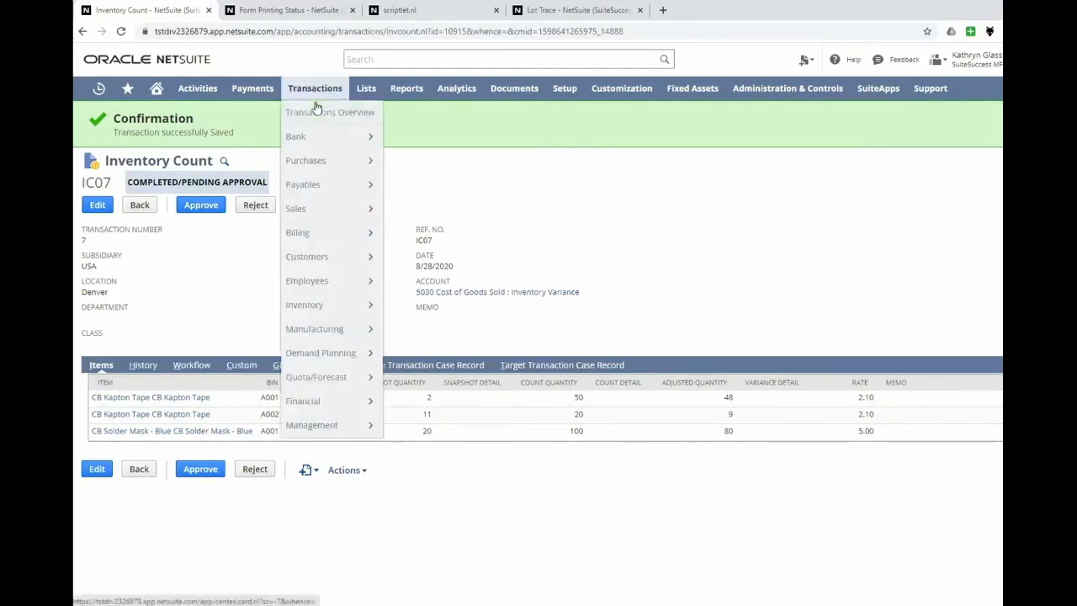
mouse_move(348, 334)
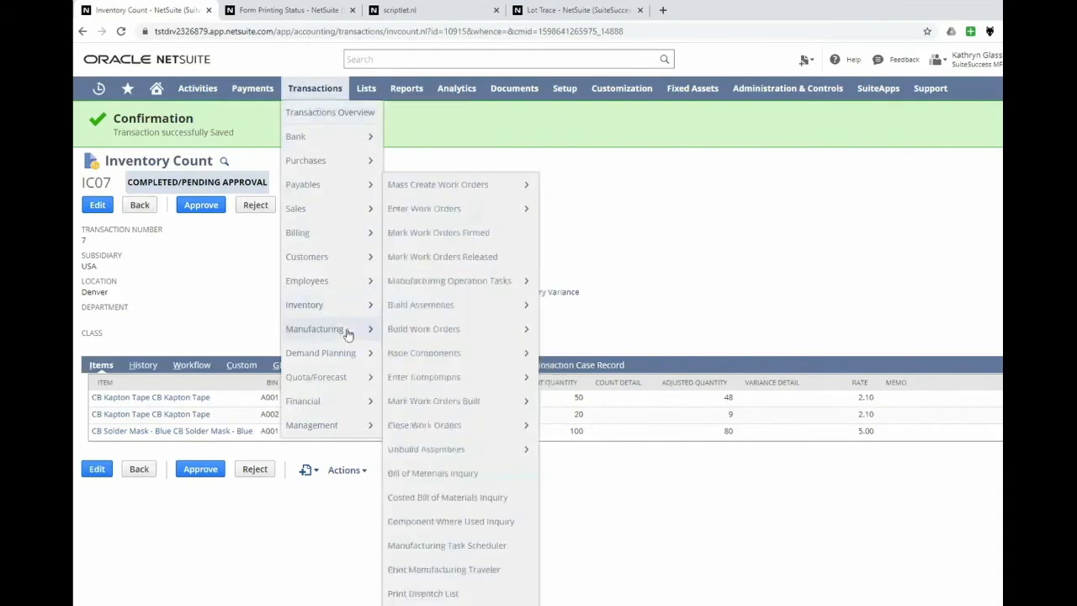
middle_click(419, 193)
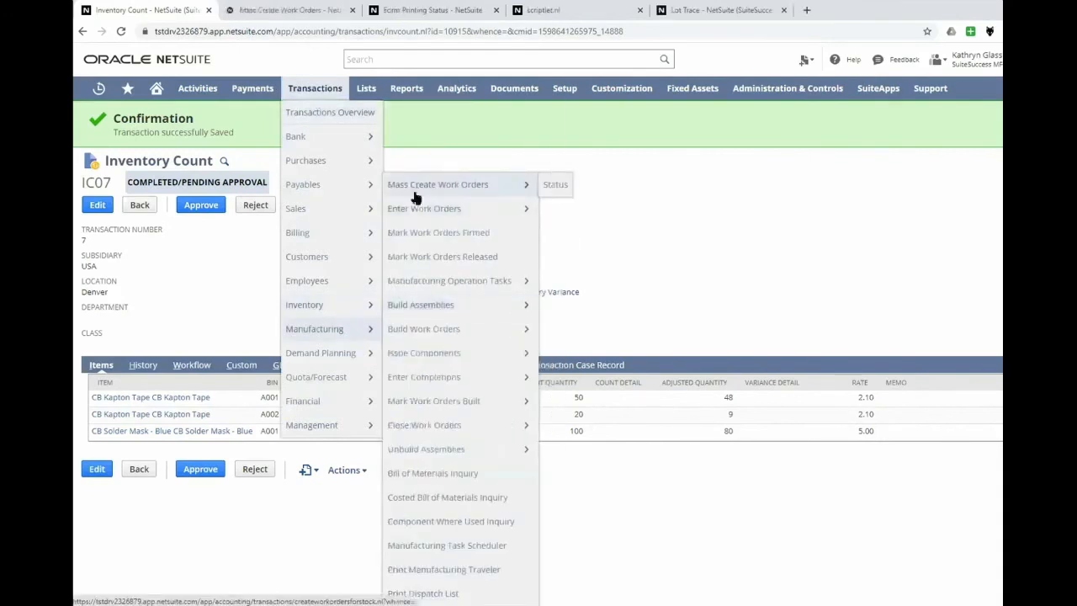
mouse_move(340, 316)
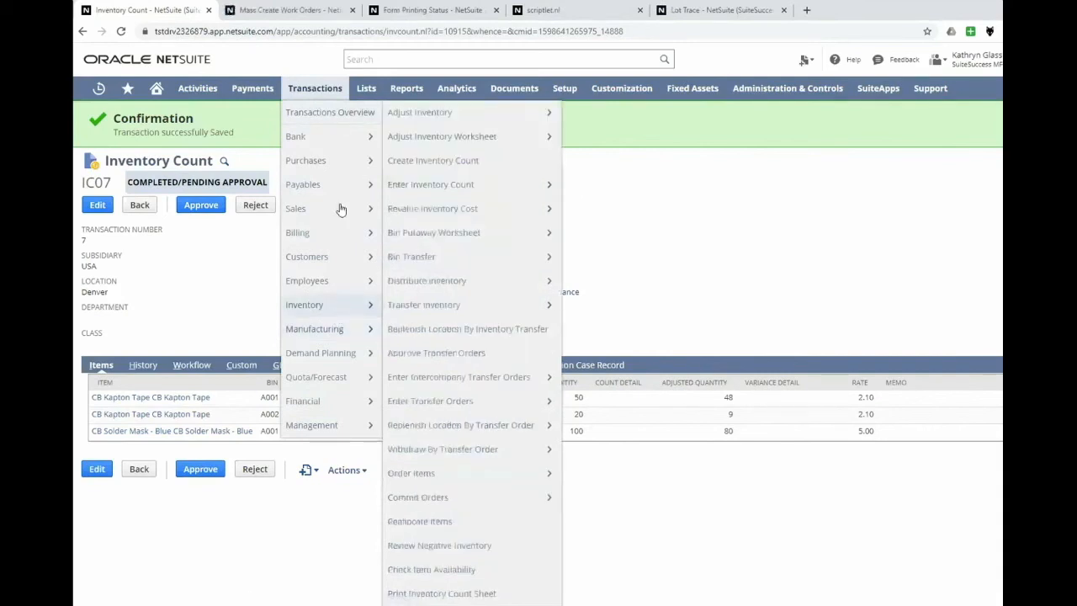
mouse_move(337, 160)
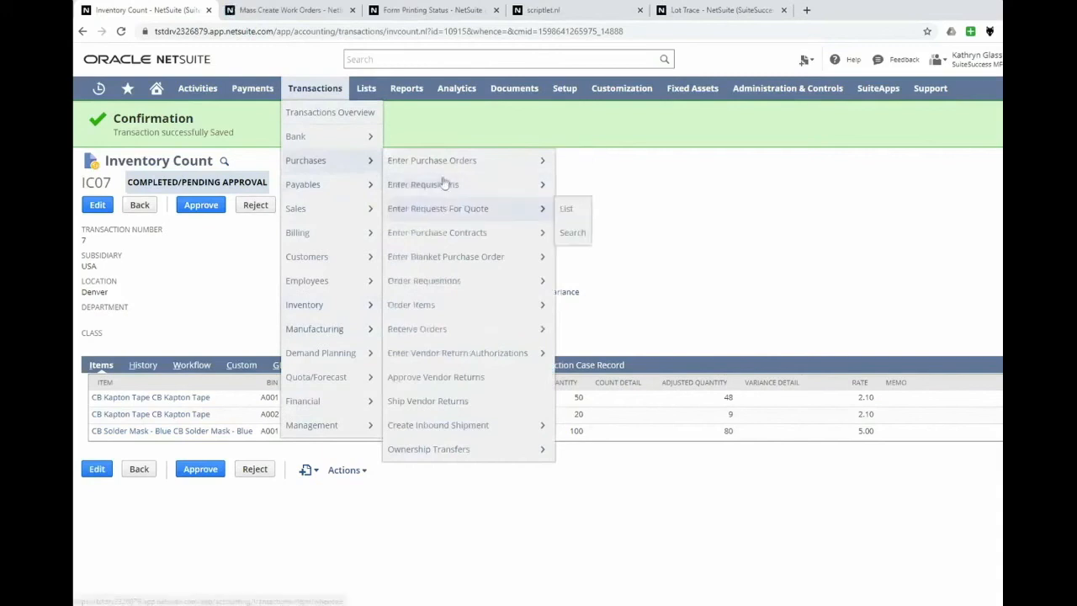
middle_click(426, 304)
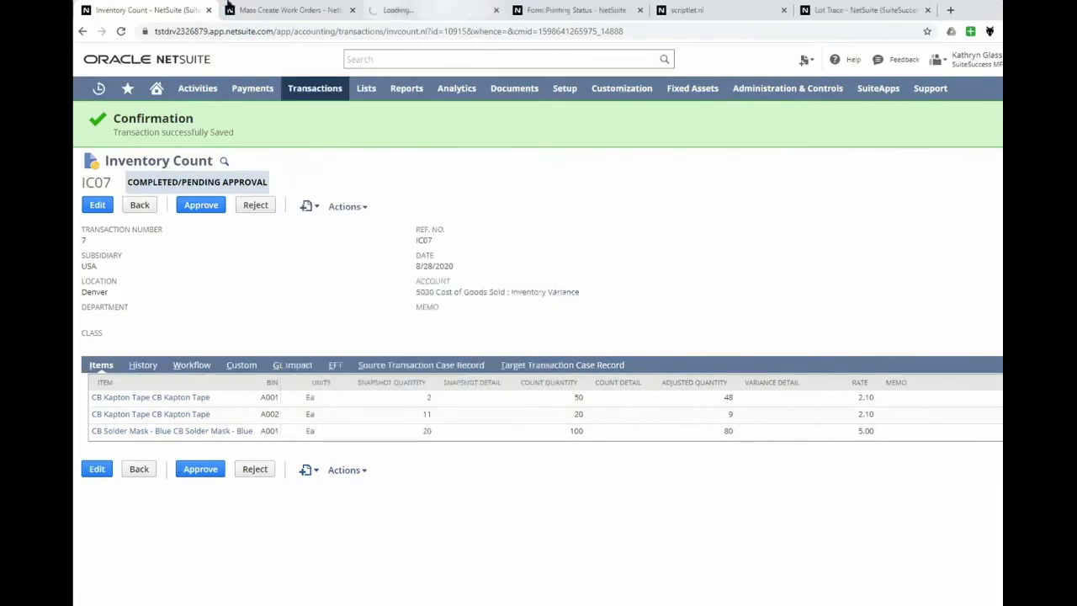
Mass create work orders for the CB Circuit Board reorder point items, with quantity 5 each for Denver and OKC.
click(266, 10)
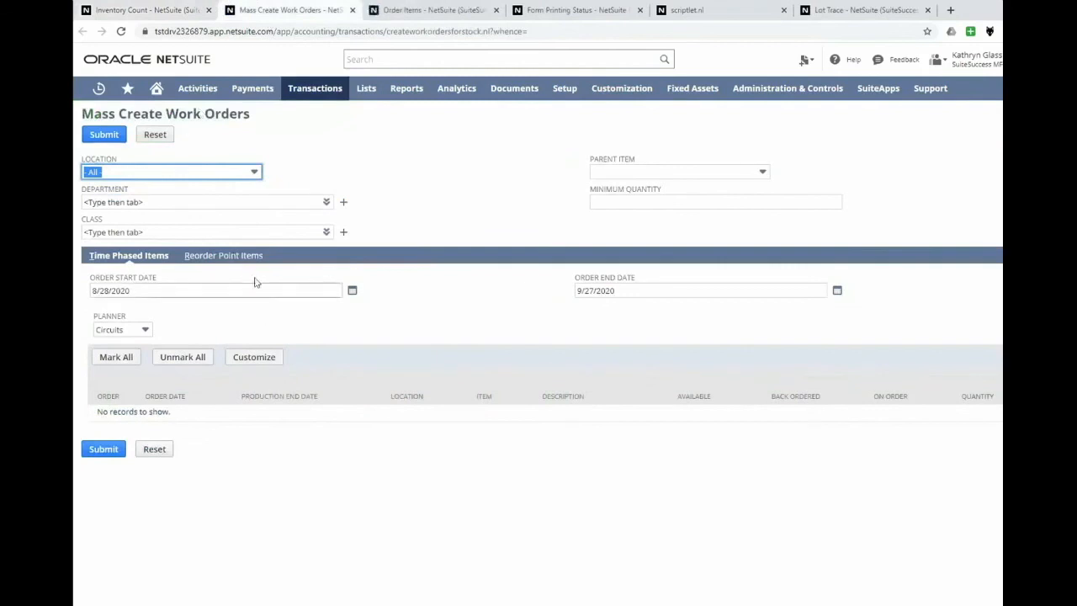
click(200, 263)
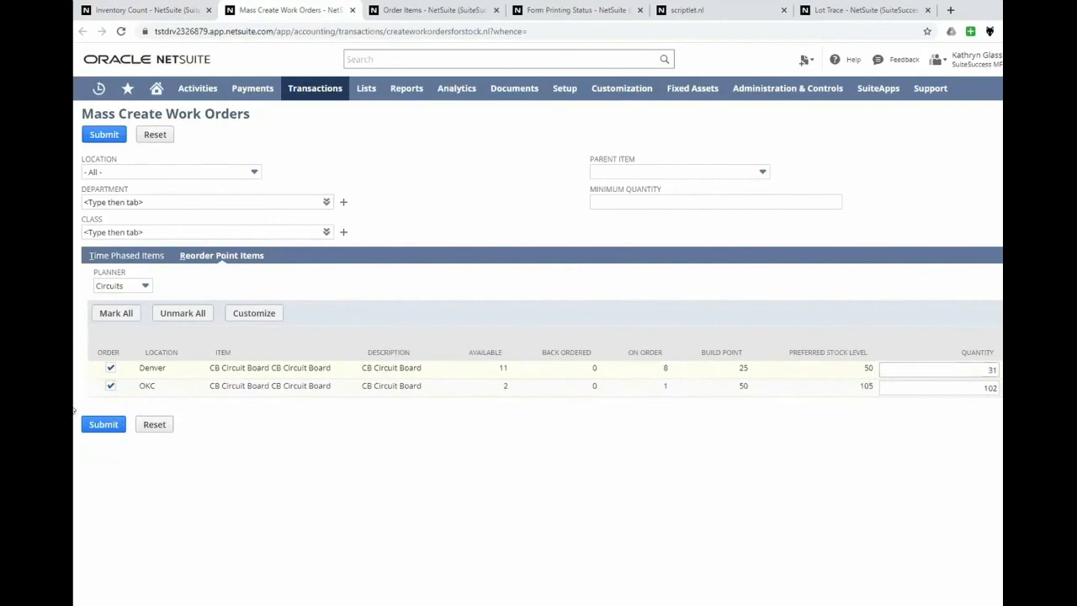
click(110, 387)
double_click(990, 370)
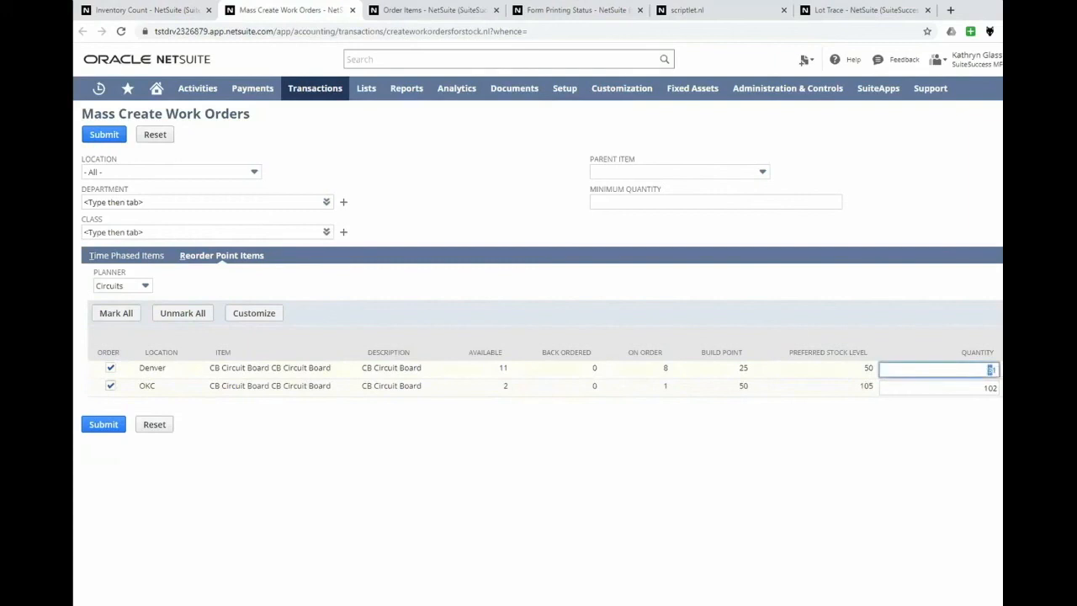
text(5)
double_click(973, 387)
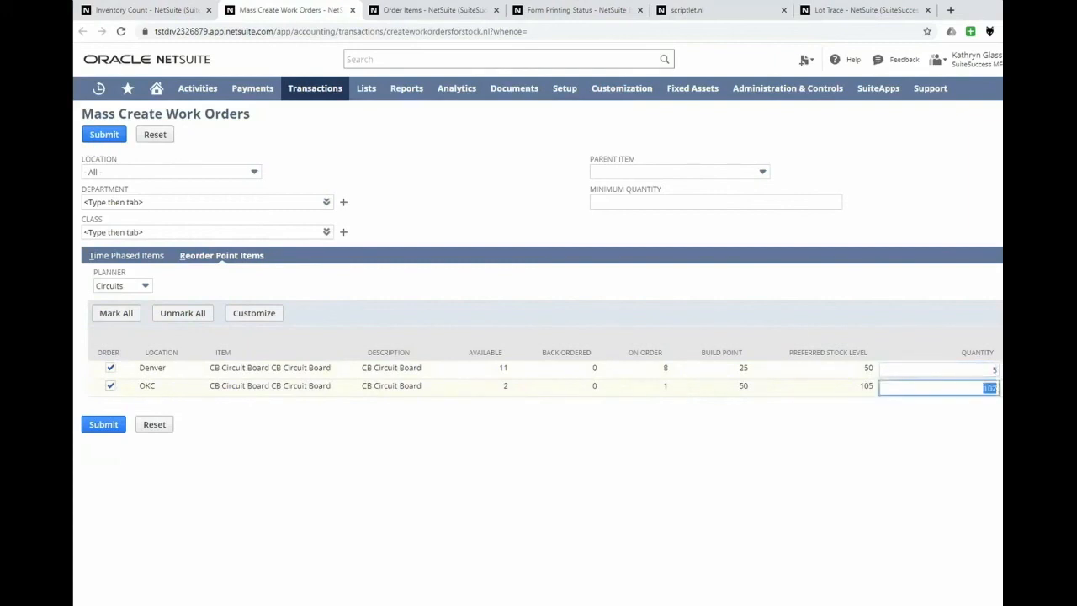
text(5)
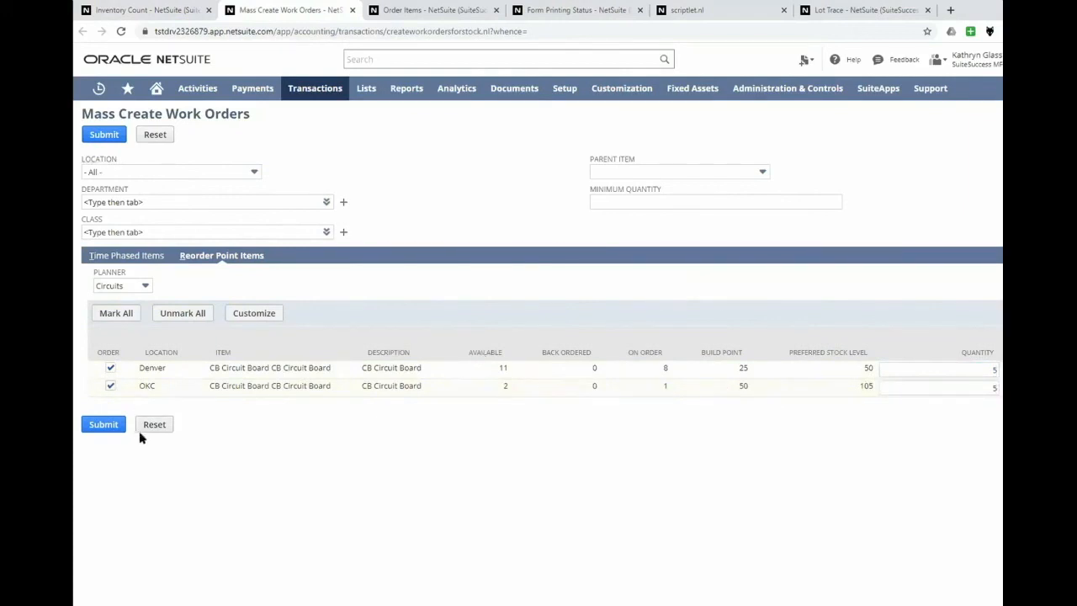
click(94, 141)
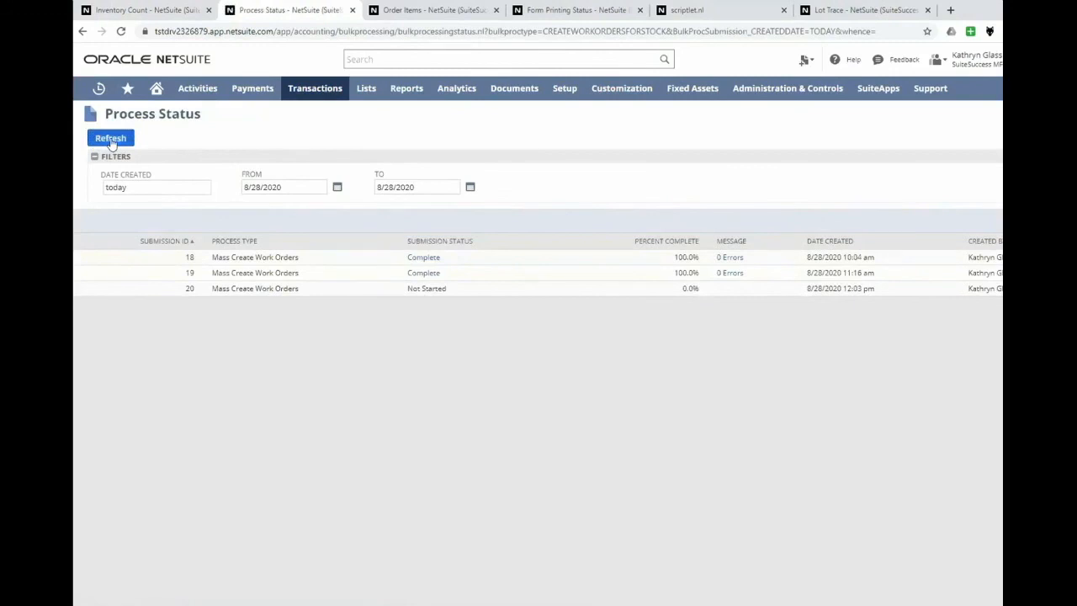
Examine the reorder point items on Order Items, including their vendors, stock levels, suggested quantities and rates.
click(413, 11)
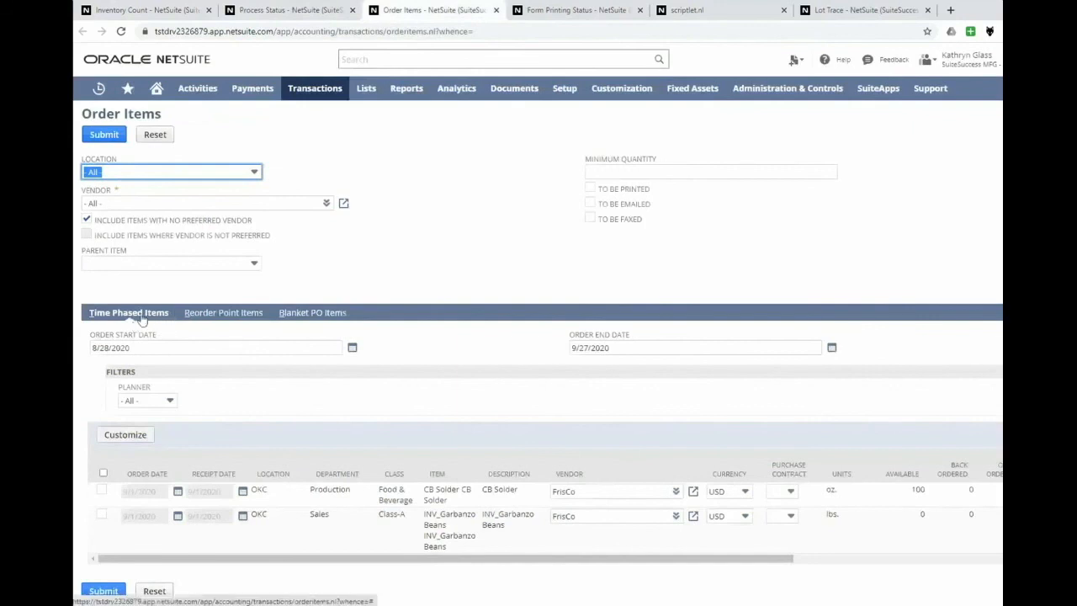
click(216, 315)
scroll(384, 264, down, 1)
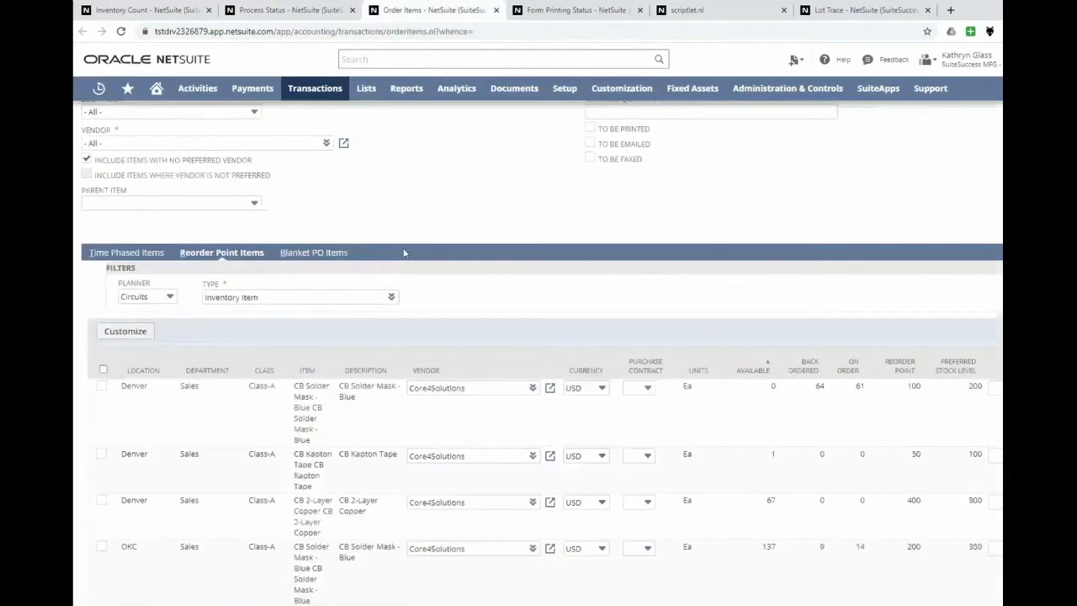
scroll(421, 217, down, 3)
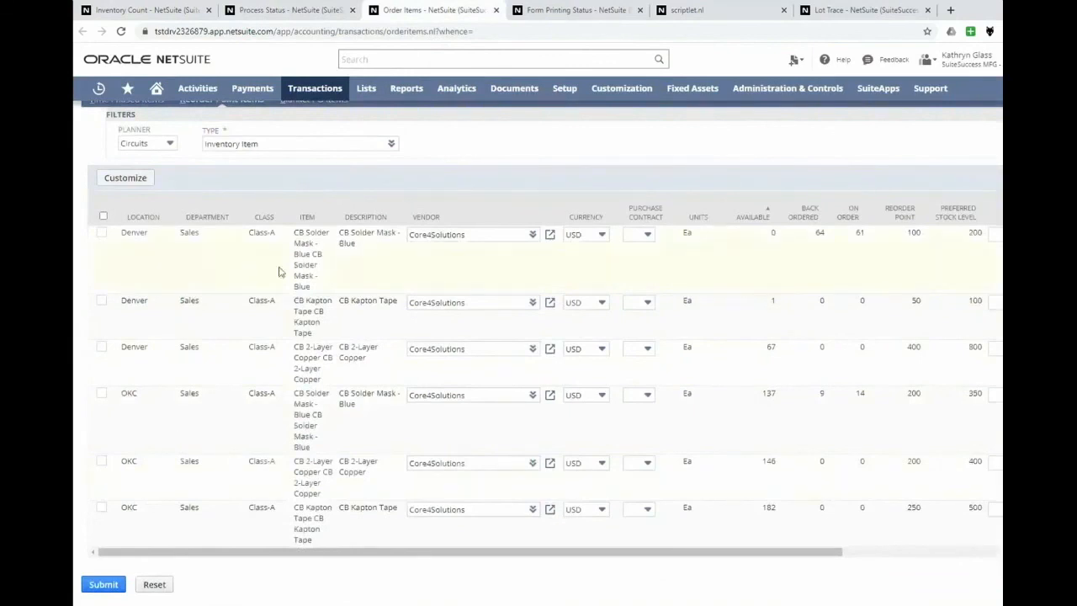
scroll(270, 303, up, 4)
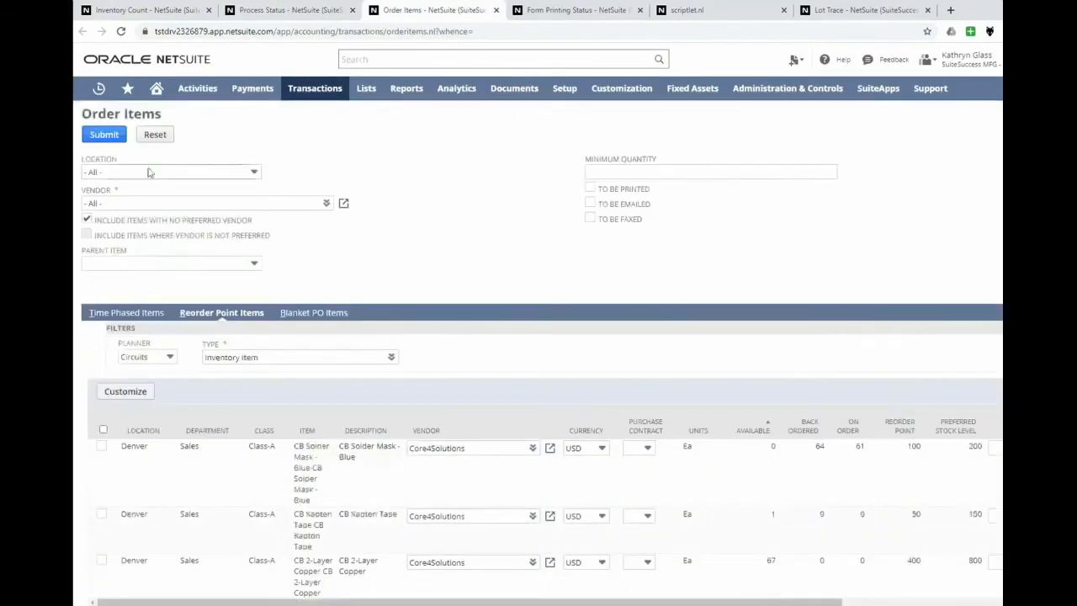
scroll(474, 316, down, 3)
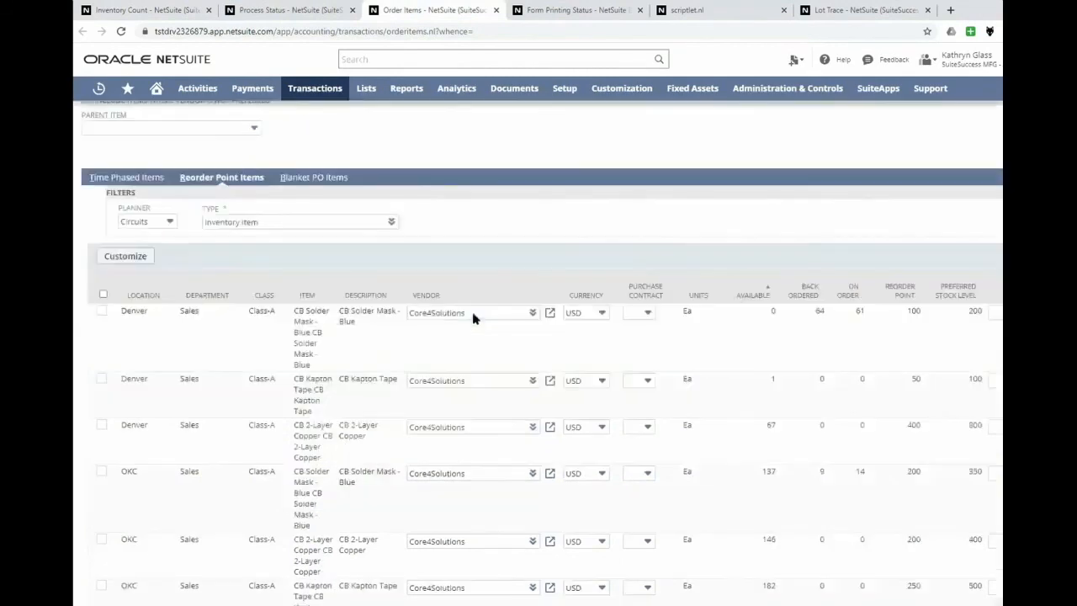
scroll(474, 318, down, 1)
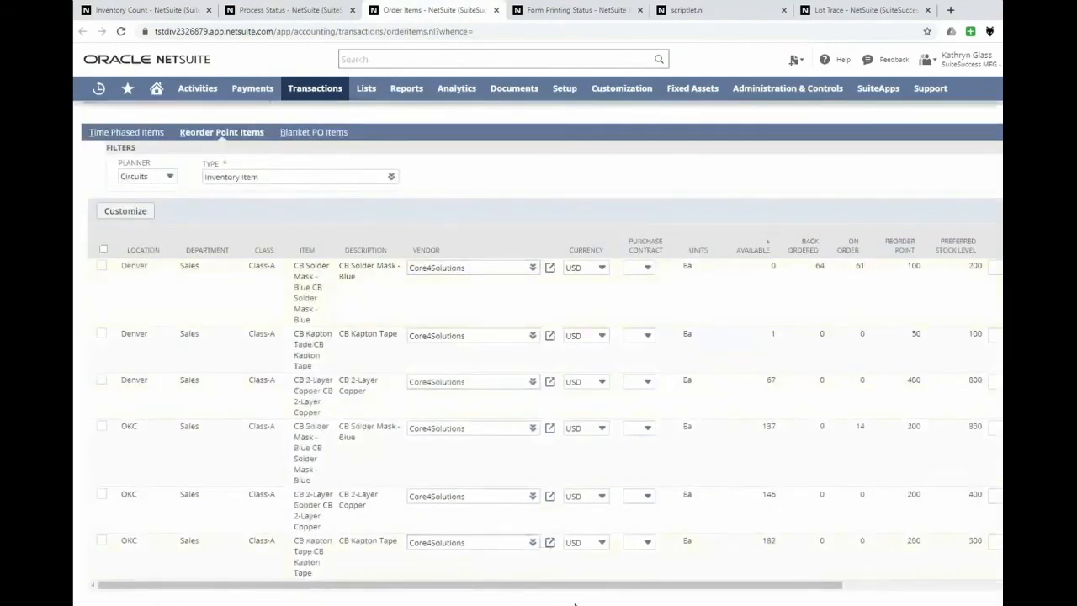
drag(632, 589, 766, 597)
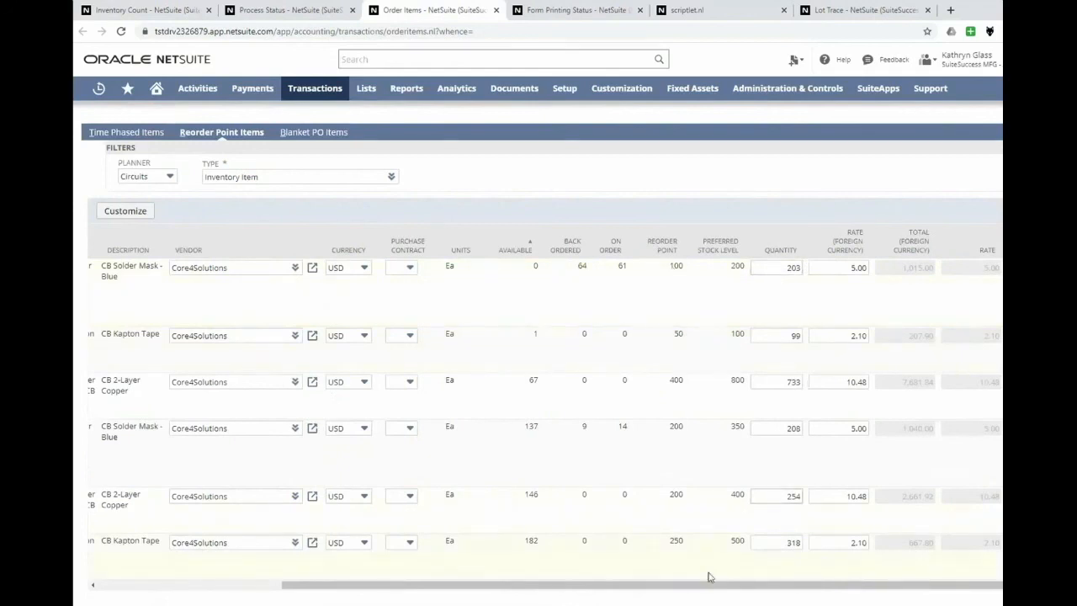
drag(707, 590, 447, 594)
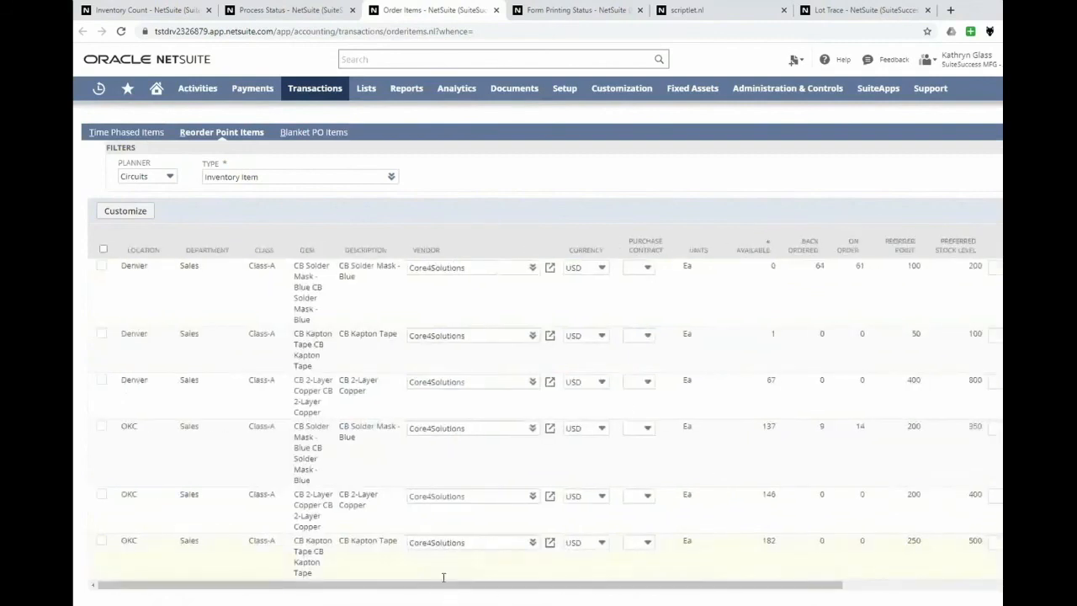
click(103, 250)
drag(517, 589, 615, 592)
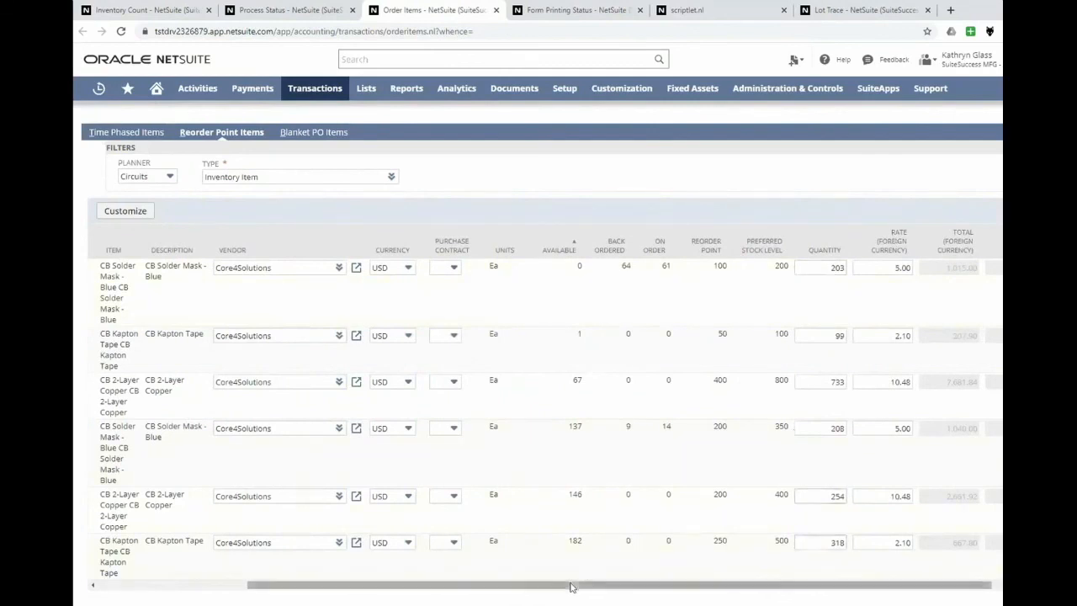
drag(425, 589, 269, 590)
scroll(234, 286, up, 2)
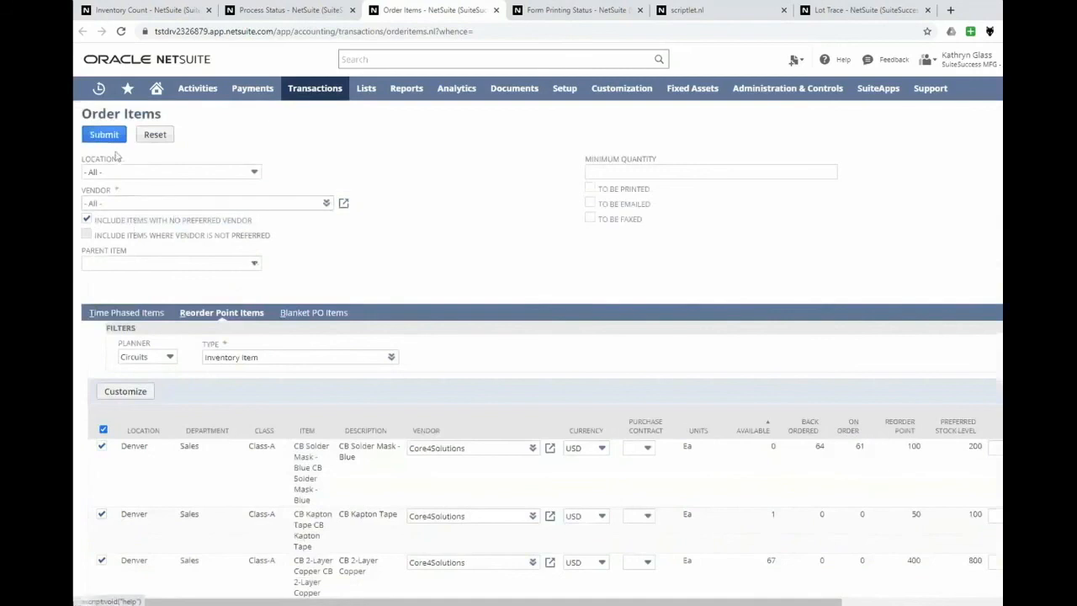
scroll(112, 339, down, 1)
scroll(112, 339, down, 1)
click(103, 216)
Submit a purchase order for only the Denver CB Solder Mask - Blue and CB Kapton Tape reorder point items.
click(101, 233)
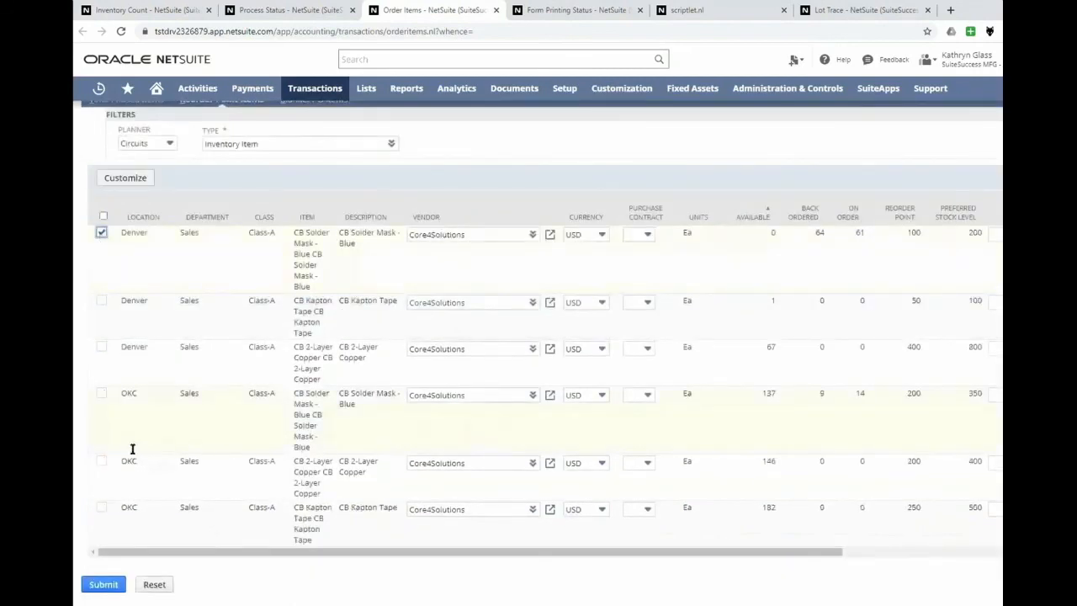
click(101, 302)
scroll(160, 191, up, 1)
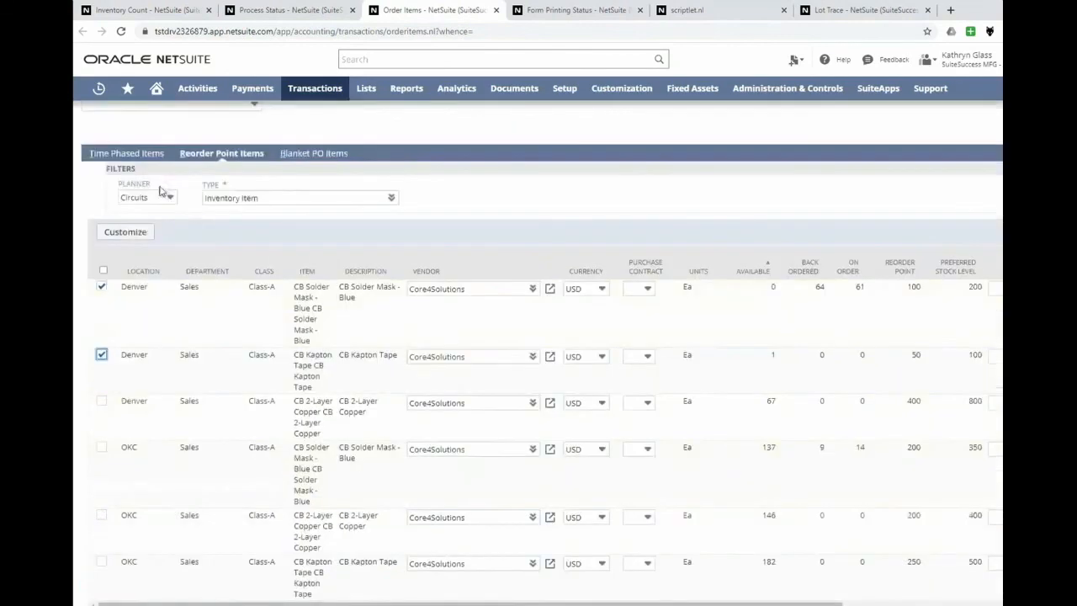
scroll(118, 135, up, 3)
click(105, 135)
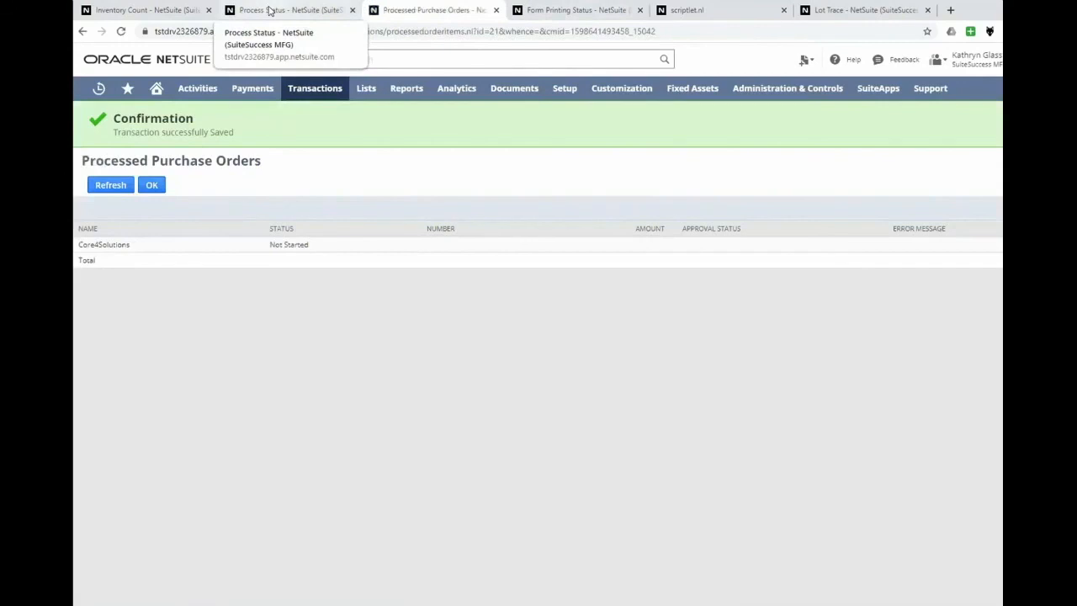
Refresh the Process Status of the mass work order creation and open the processed items for submission 20.
click(269, 10)
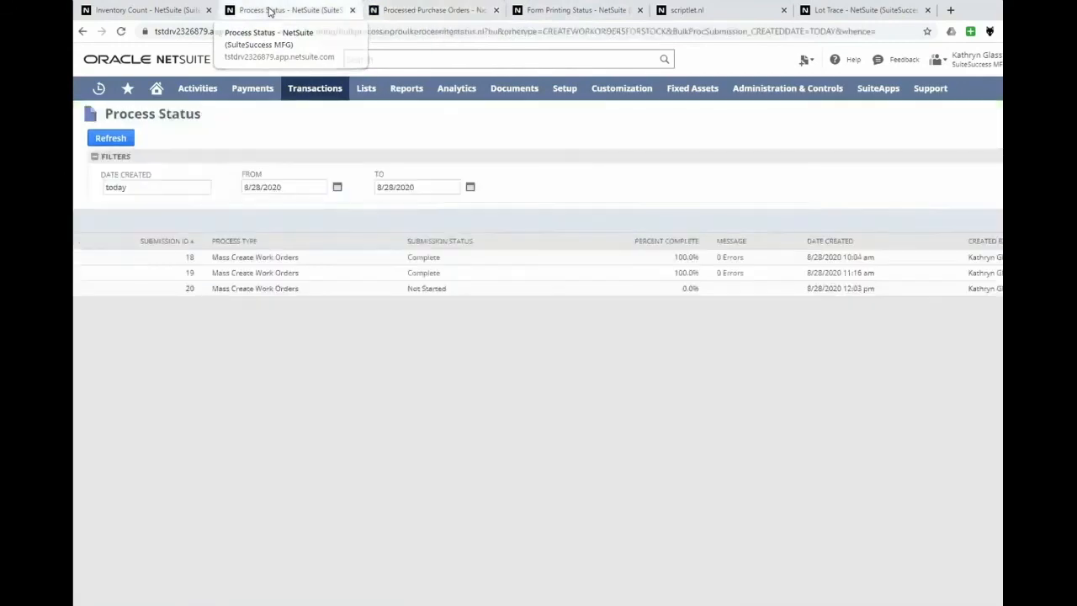
click(104, 140)
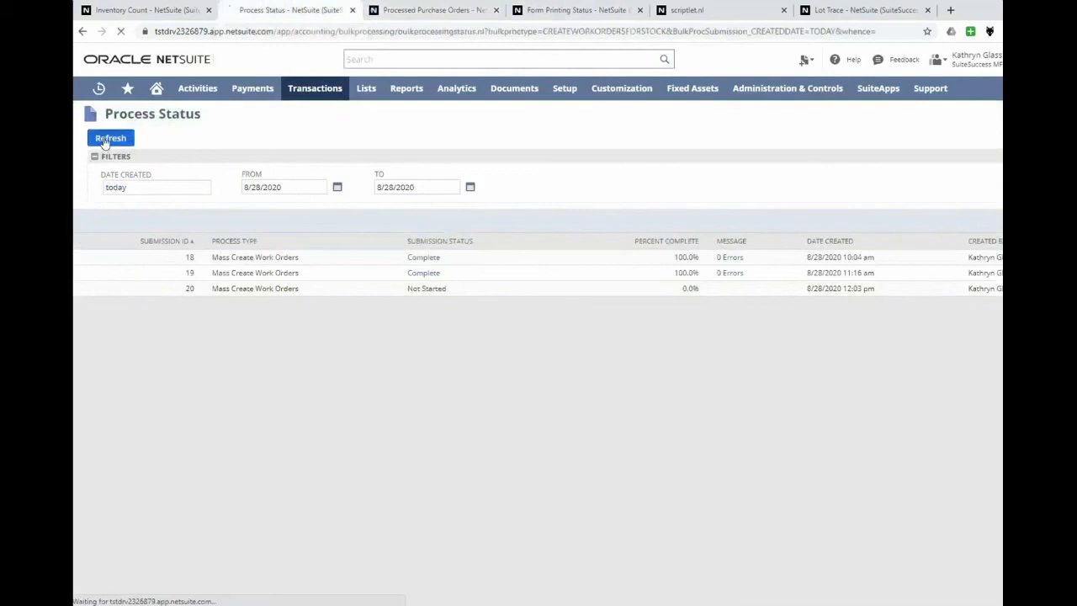
click(428, 292)
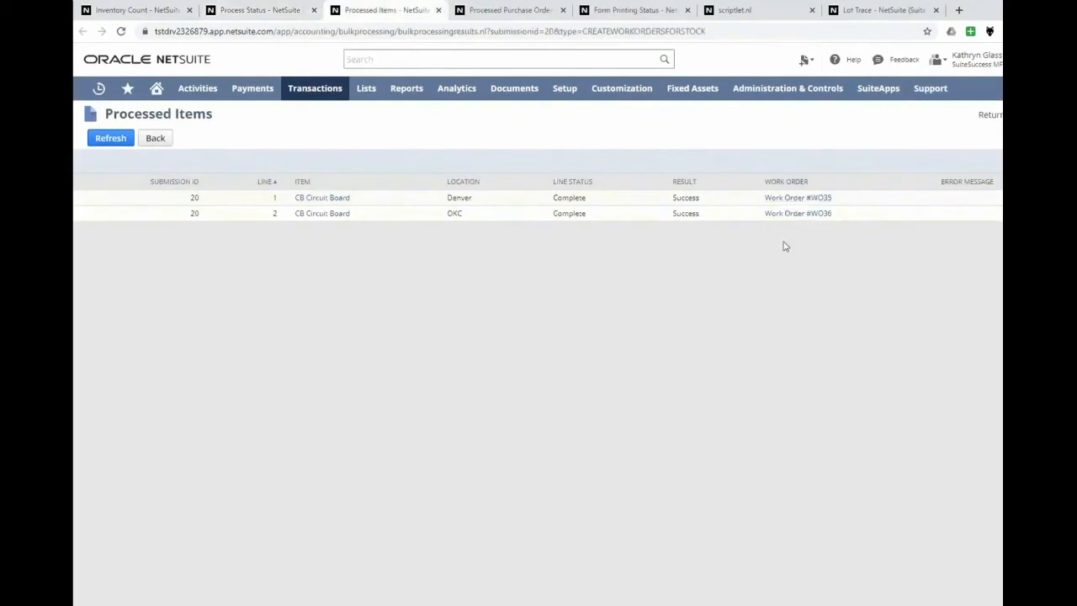
Refresh Processed Purchase Orders until the Core4Solutions order finishes processing, and open that purchase order.
click(509, 10)
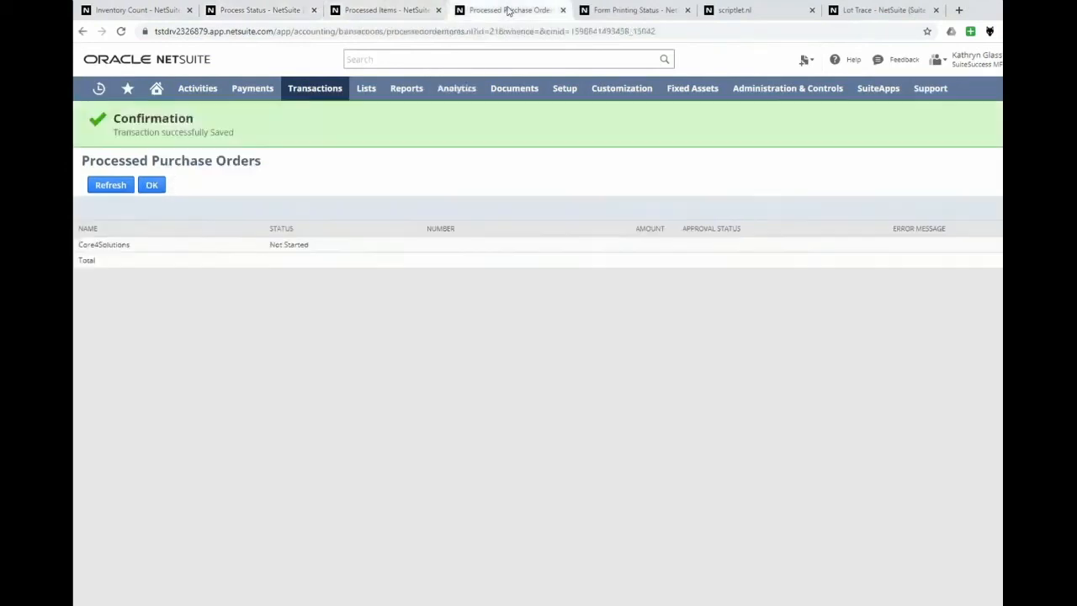
click(111, 185)
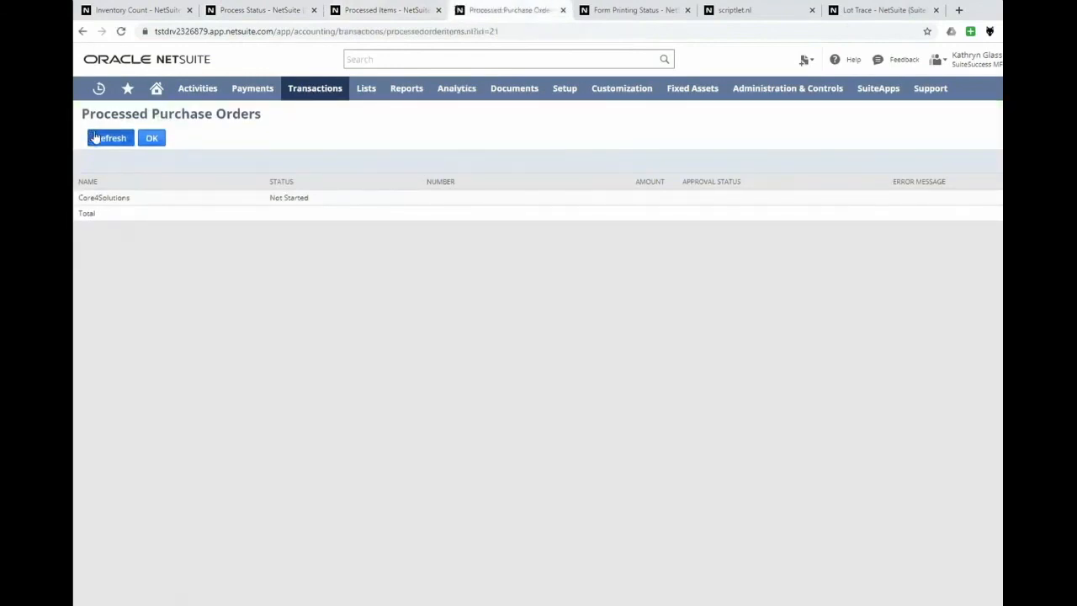
click(96, 138)
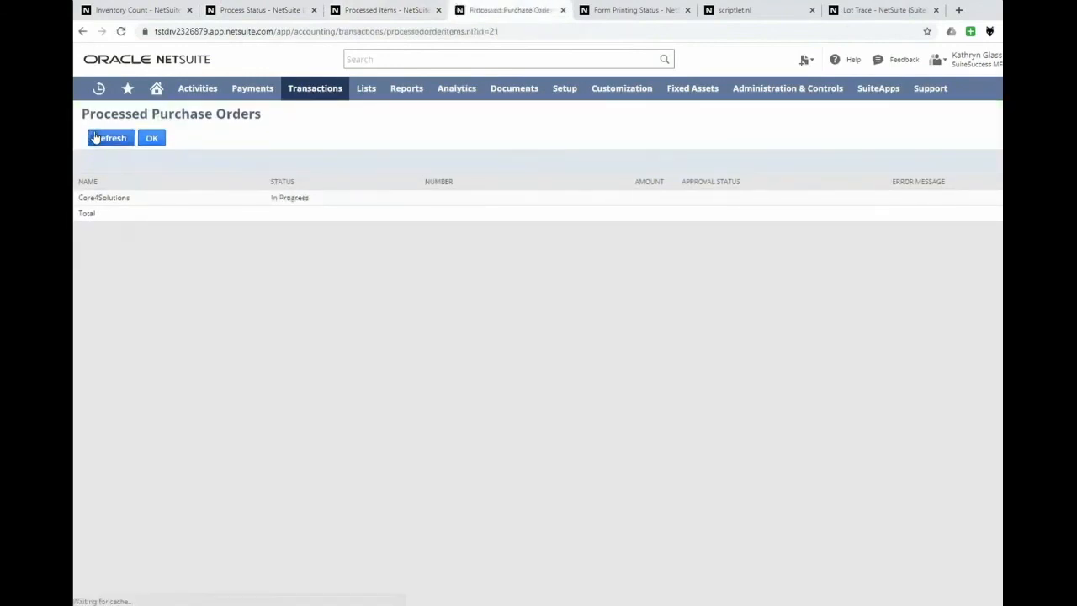
click(95, 138)
click(97, 143)
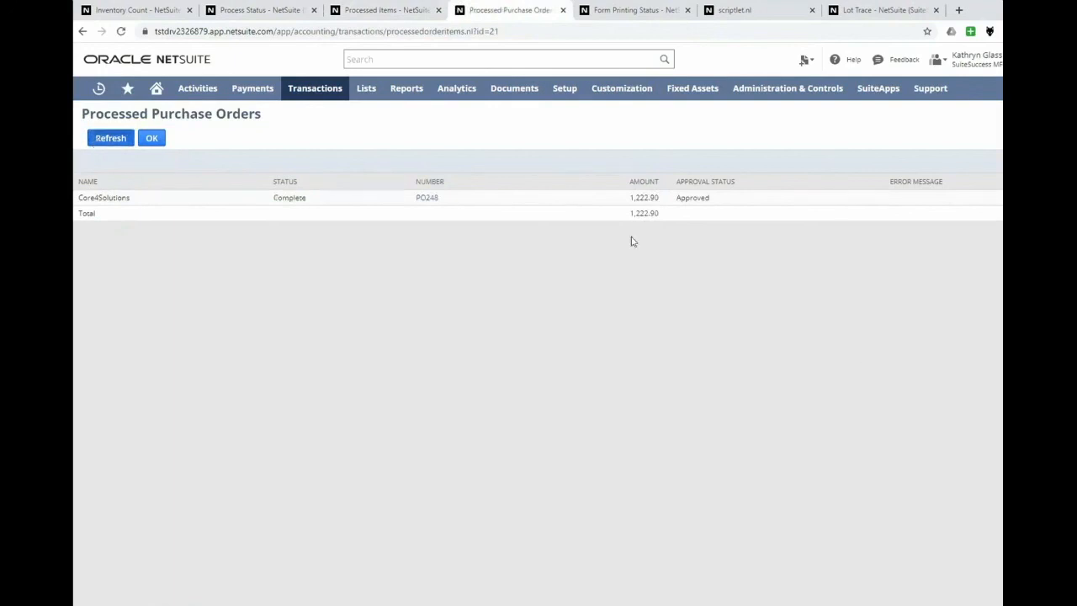
click(425, 199)
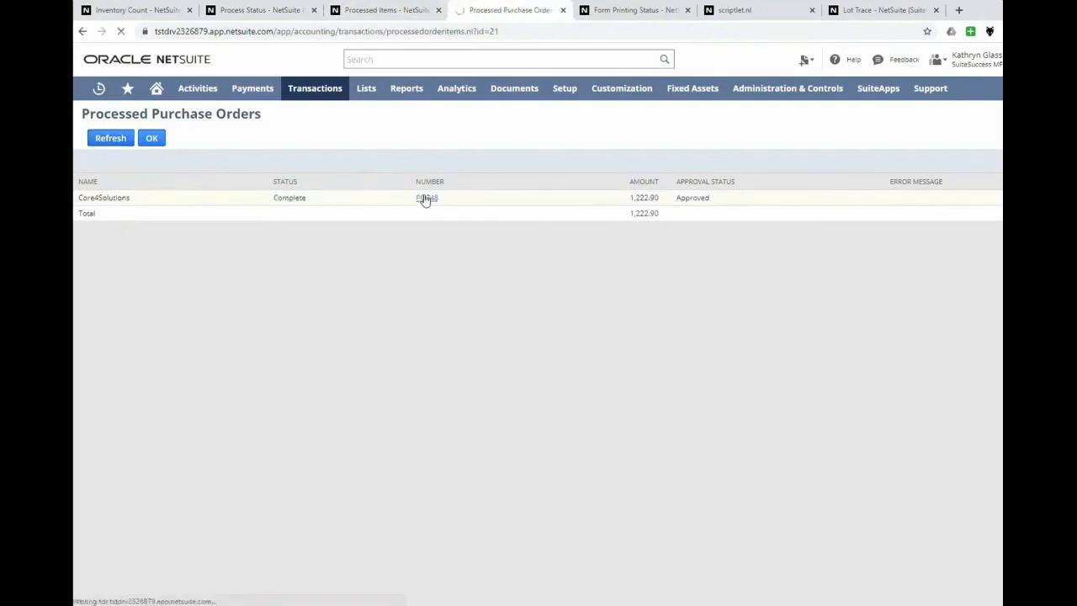